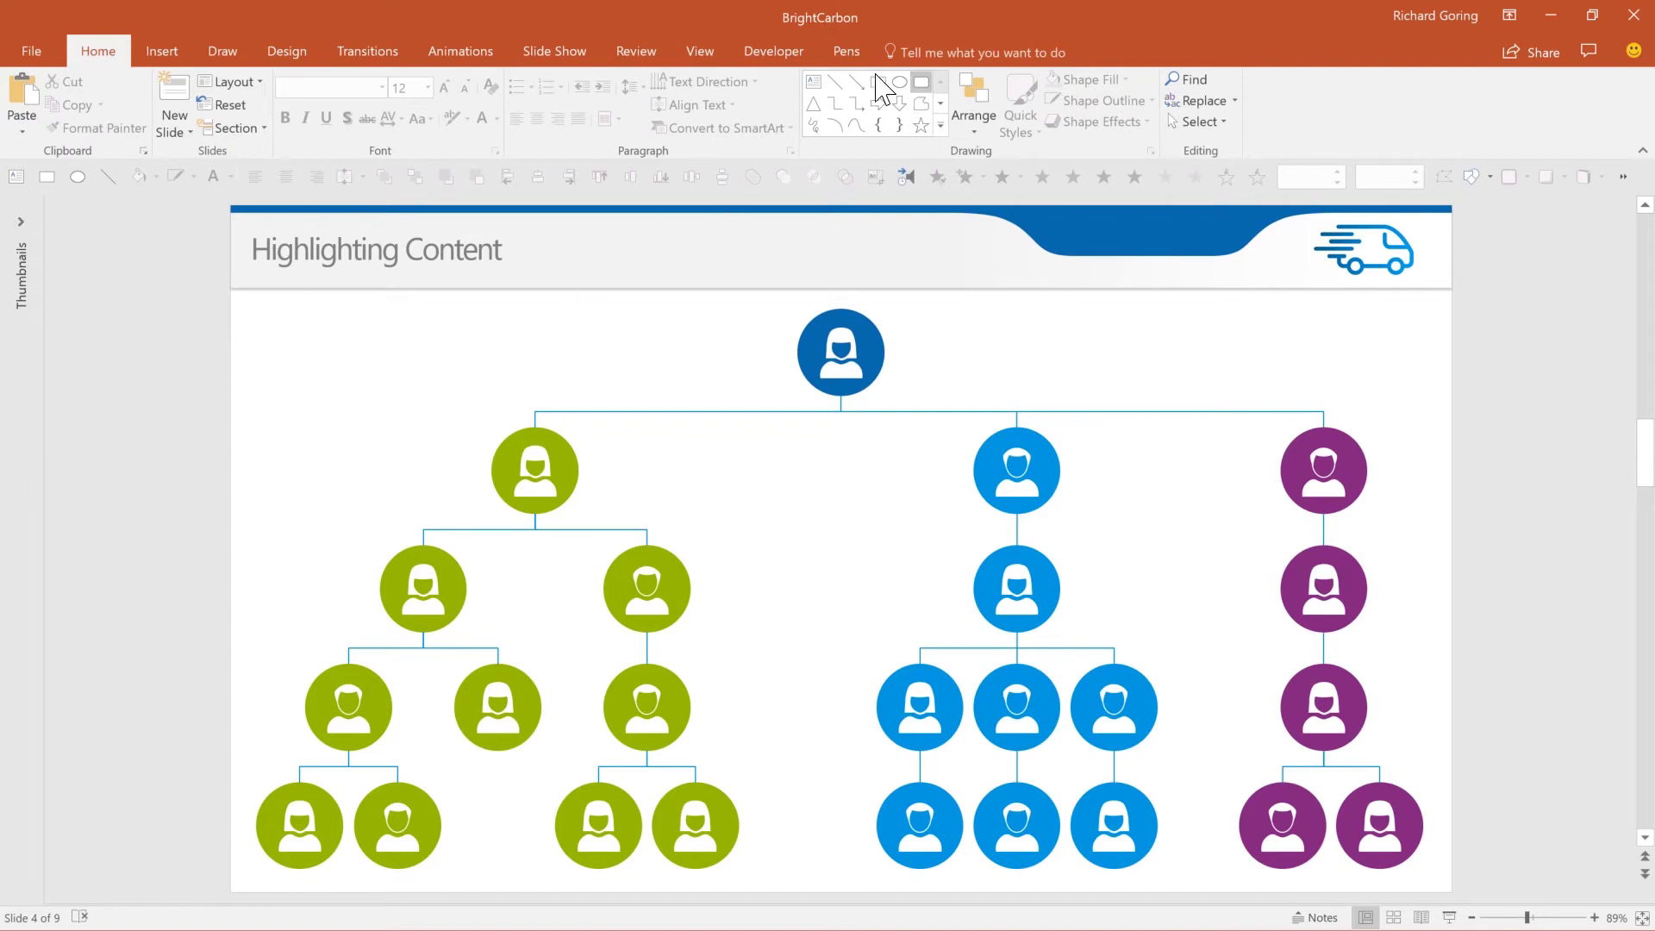
- Draw a freeform over the whole slide with a rectangular notch around the green three-person branch
click(941, 126)
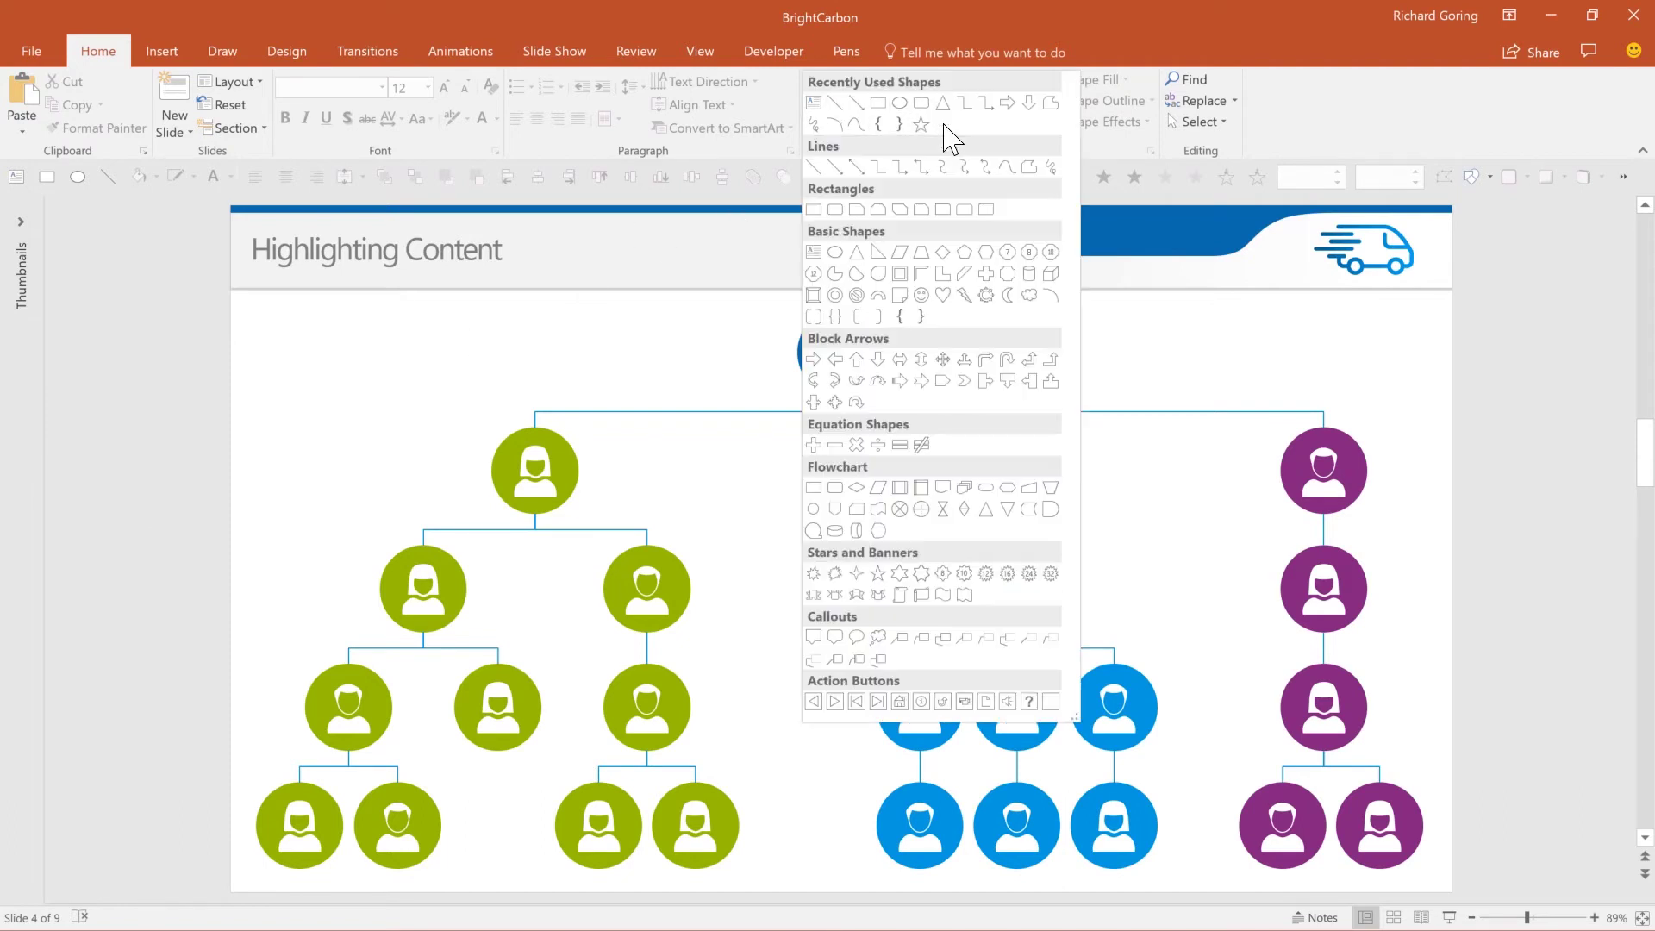
click(1030, 168)
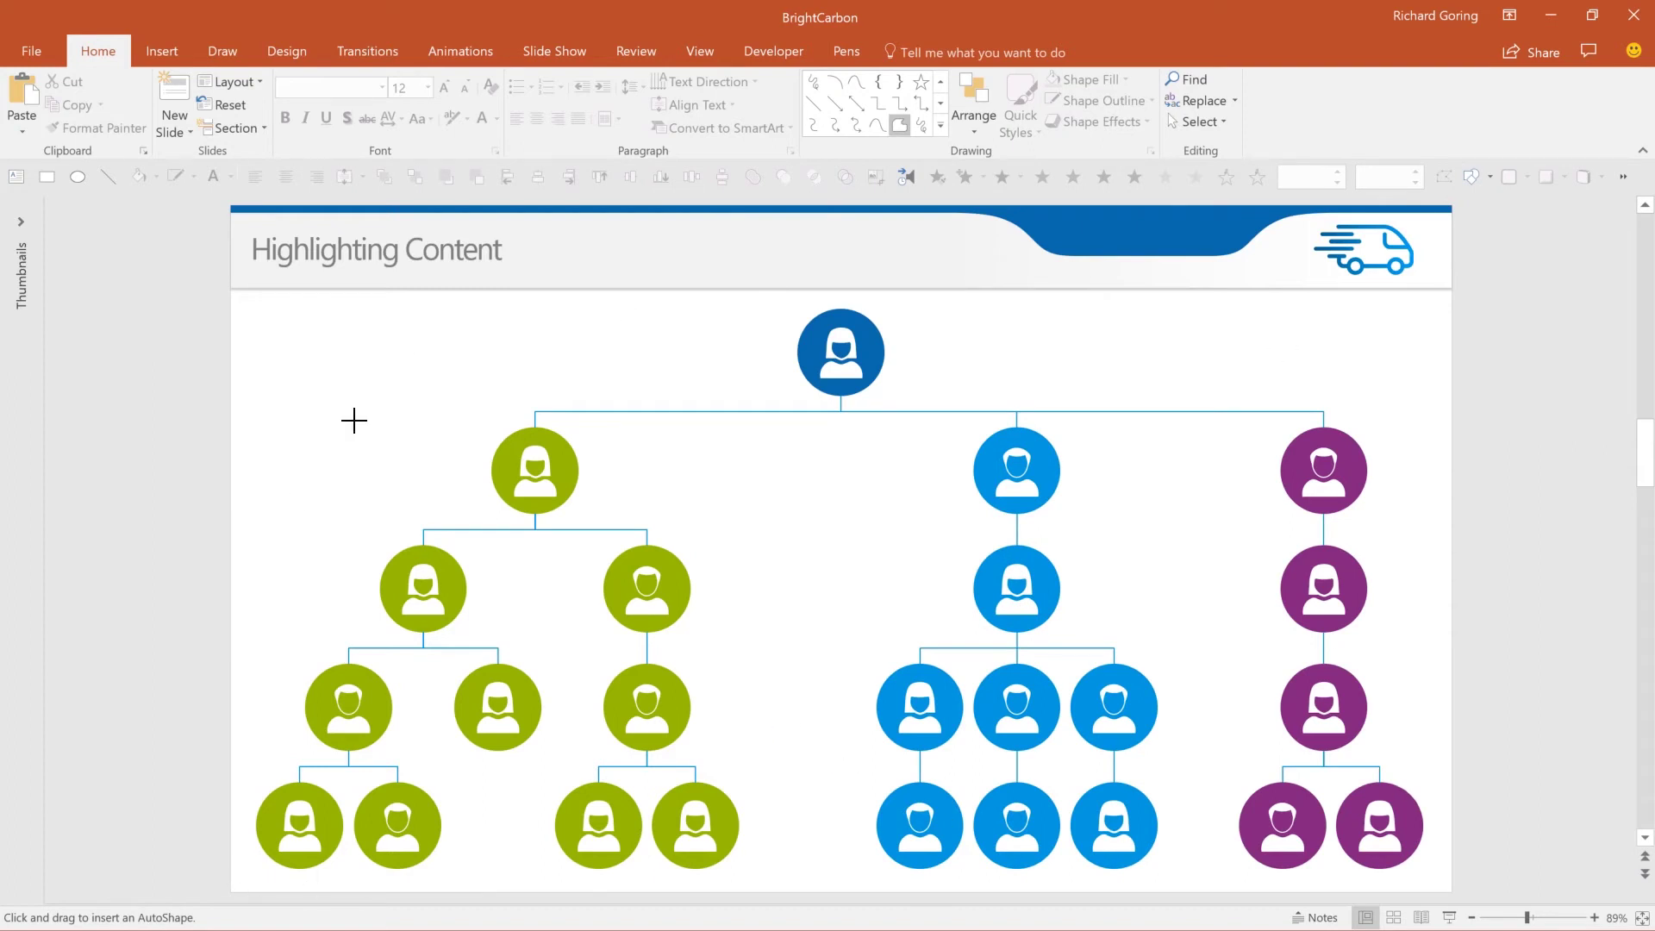
click(241, 881)
click(549, 880)
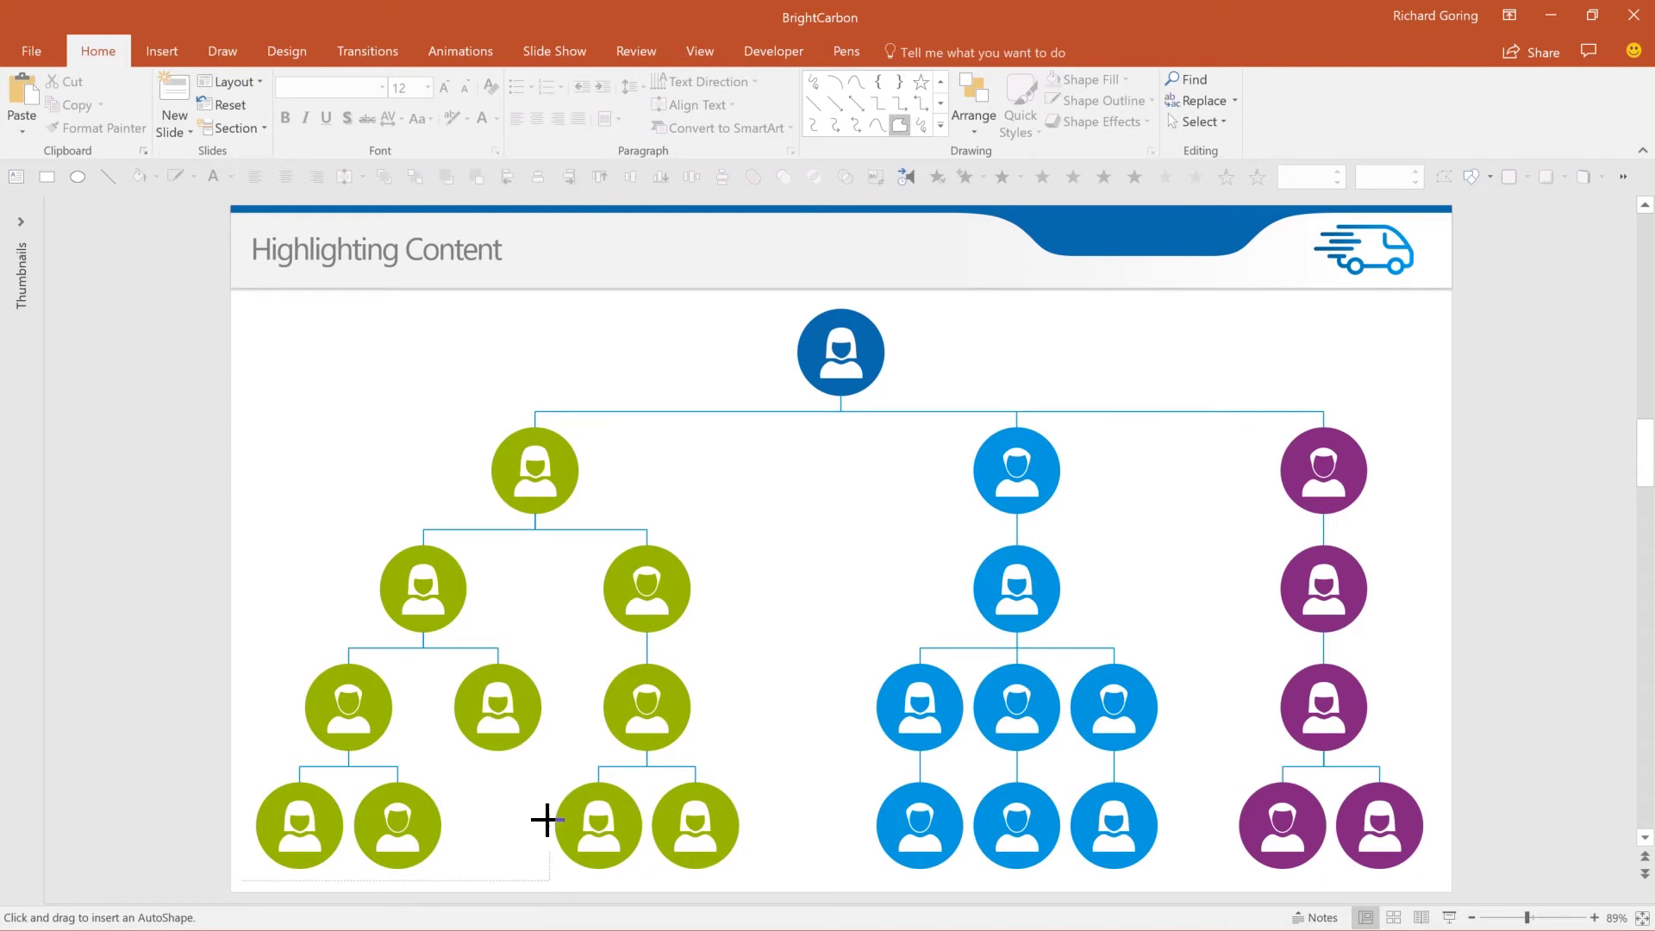
click(549, 652)
click(745, 652)
click(747, 881)
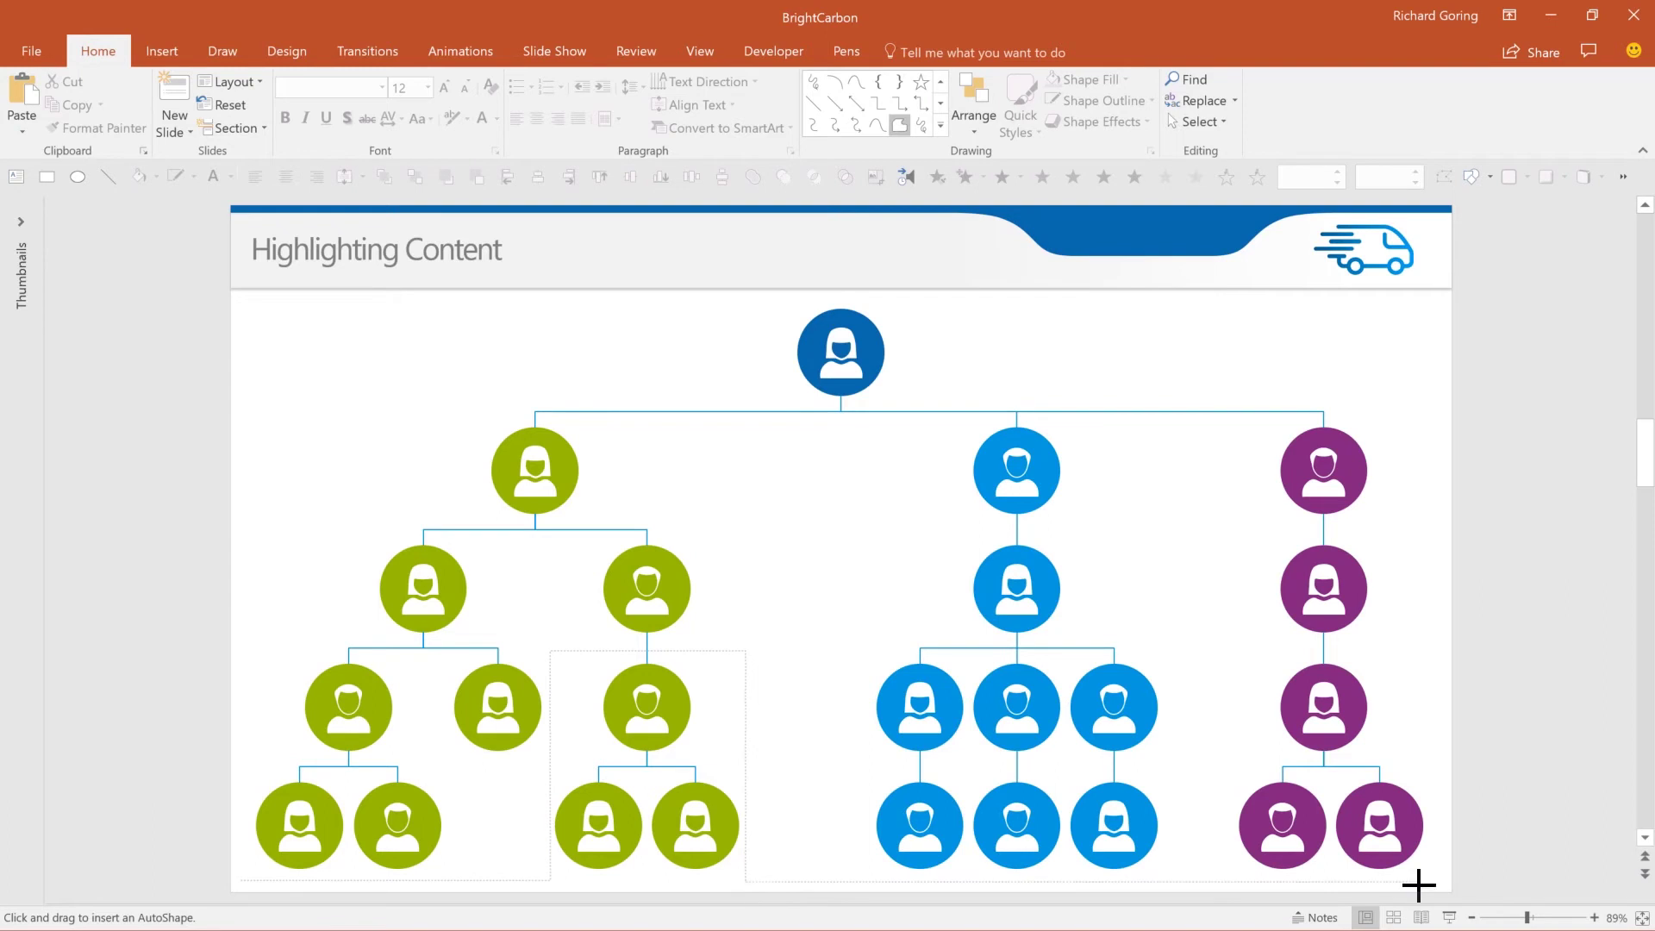
click(1441, 880)
click(1431, 302)
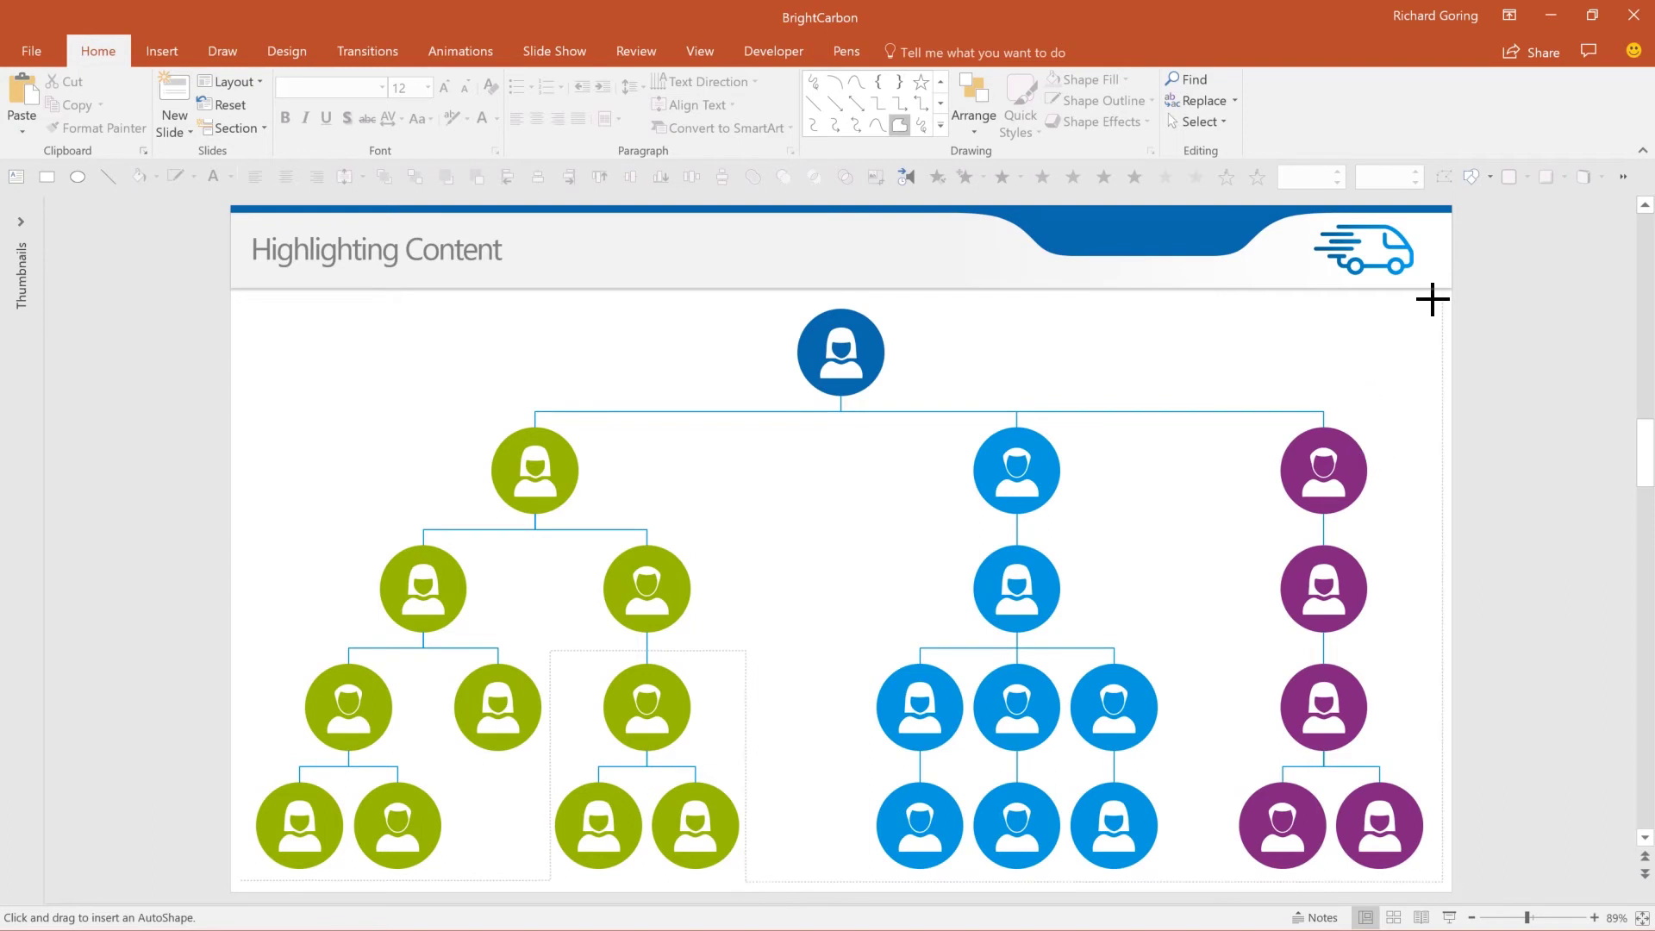
click(239, 299)
double_click(239, 881)
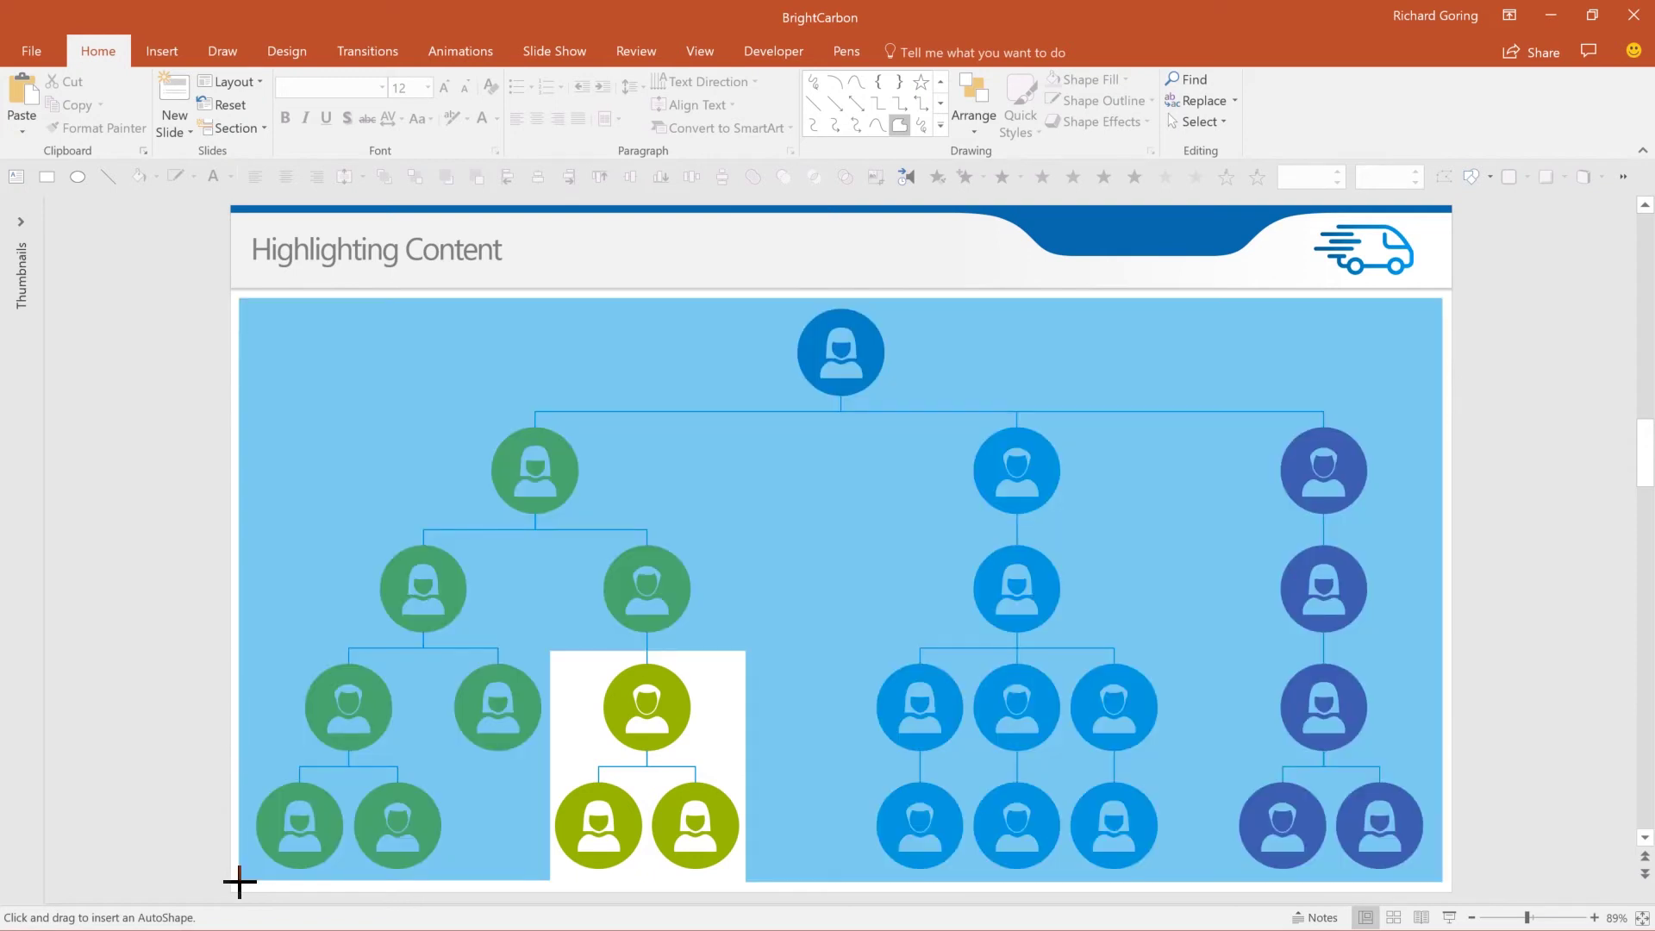
- Fill the cover shape white at 20% transparency, then deselect it to preview the highlighted branch
click(240, 880)
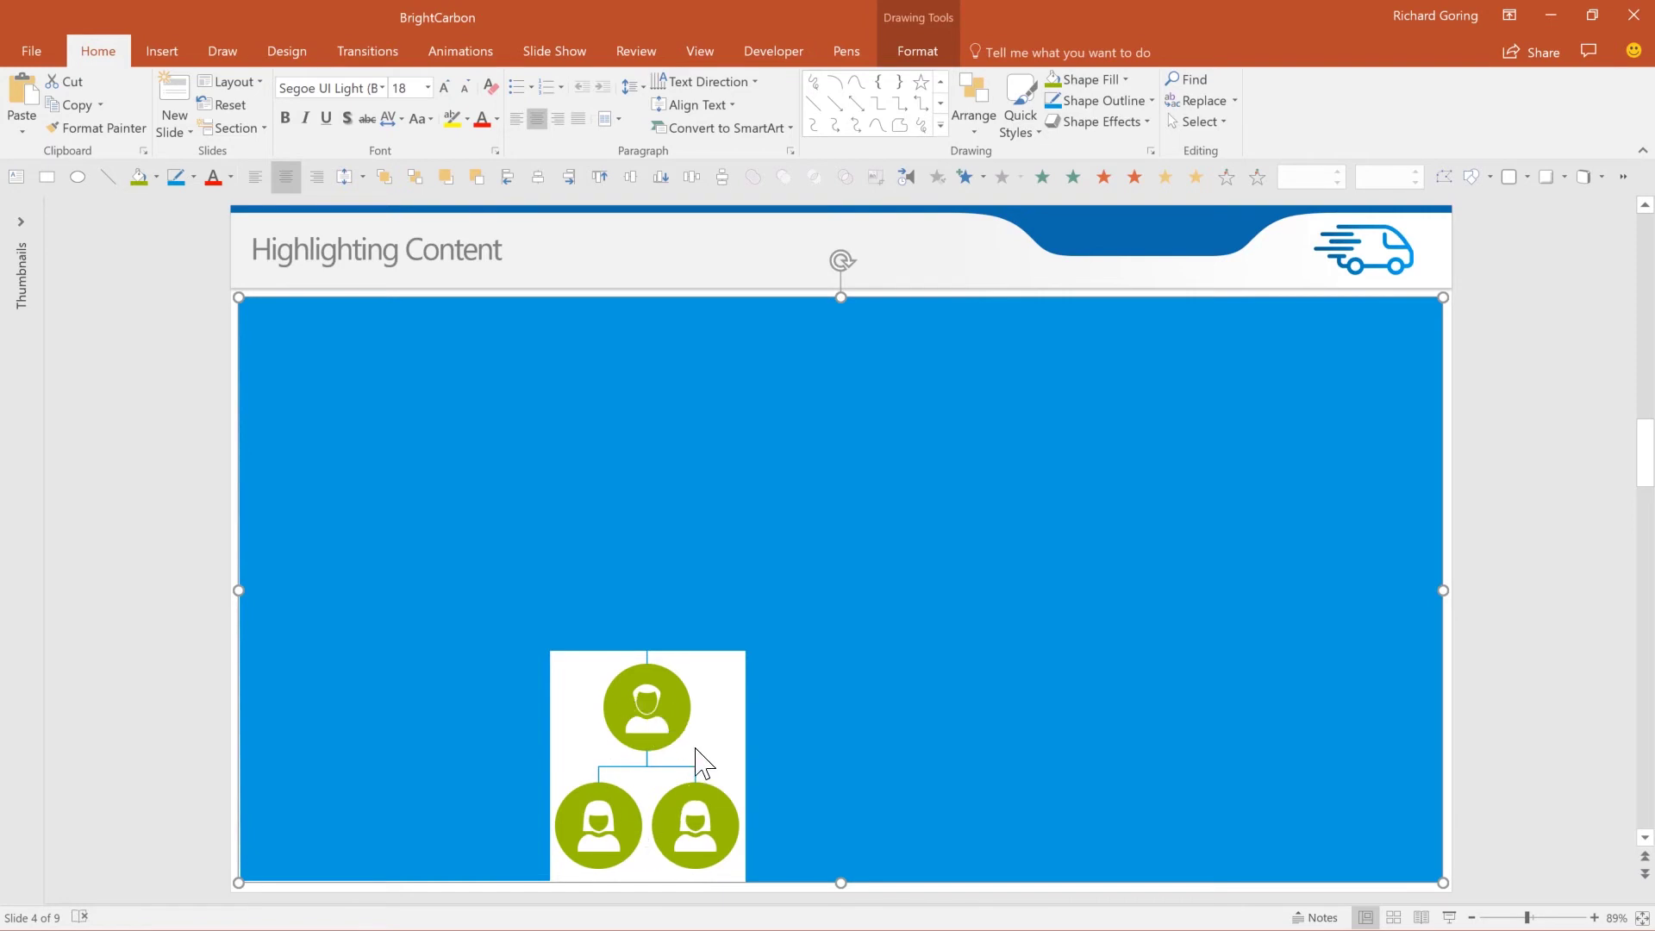
click(1124, 79)
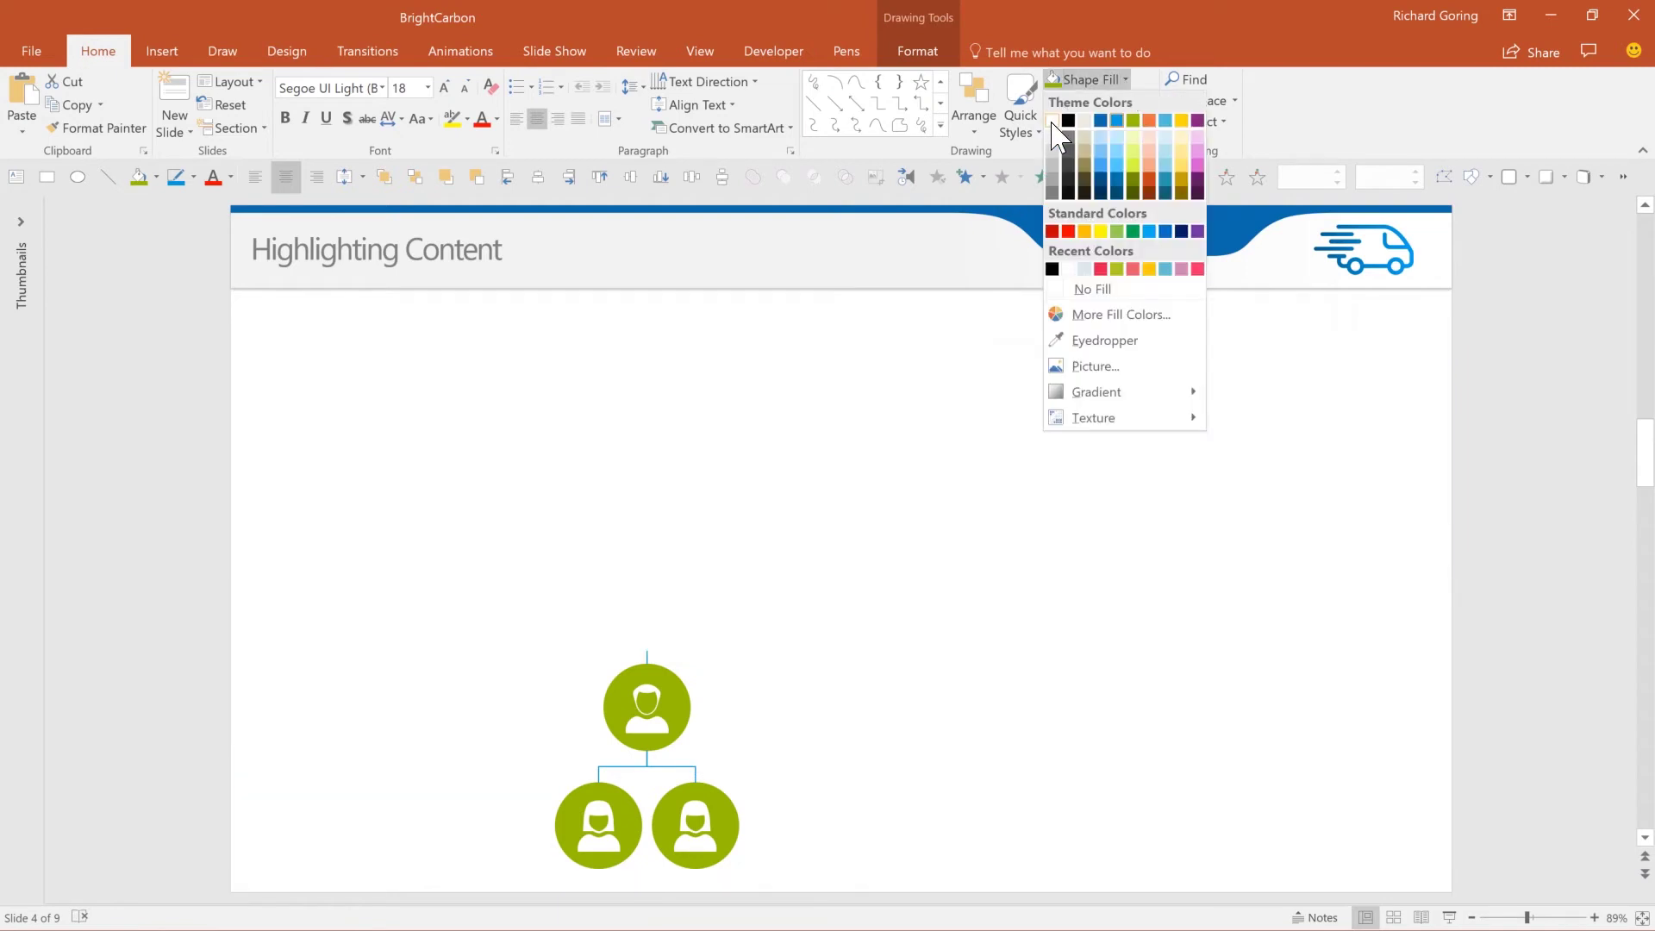
click(1056, 134)
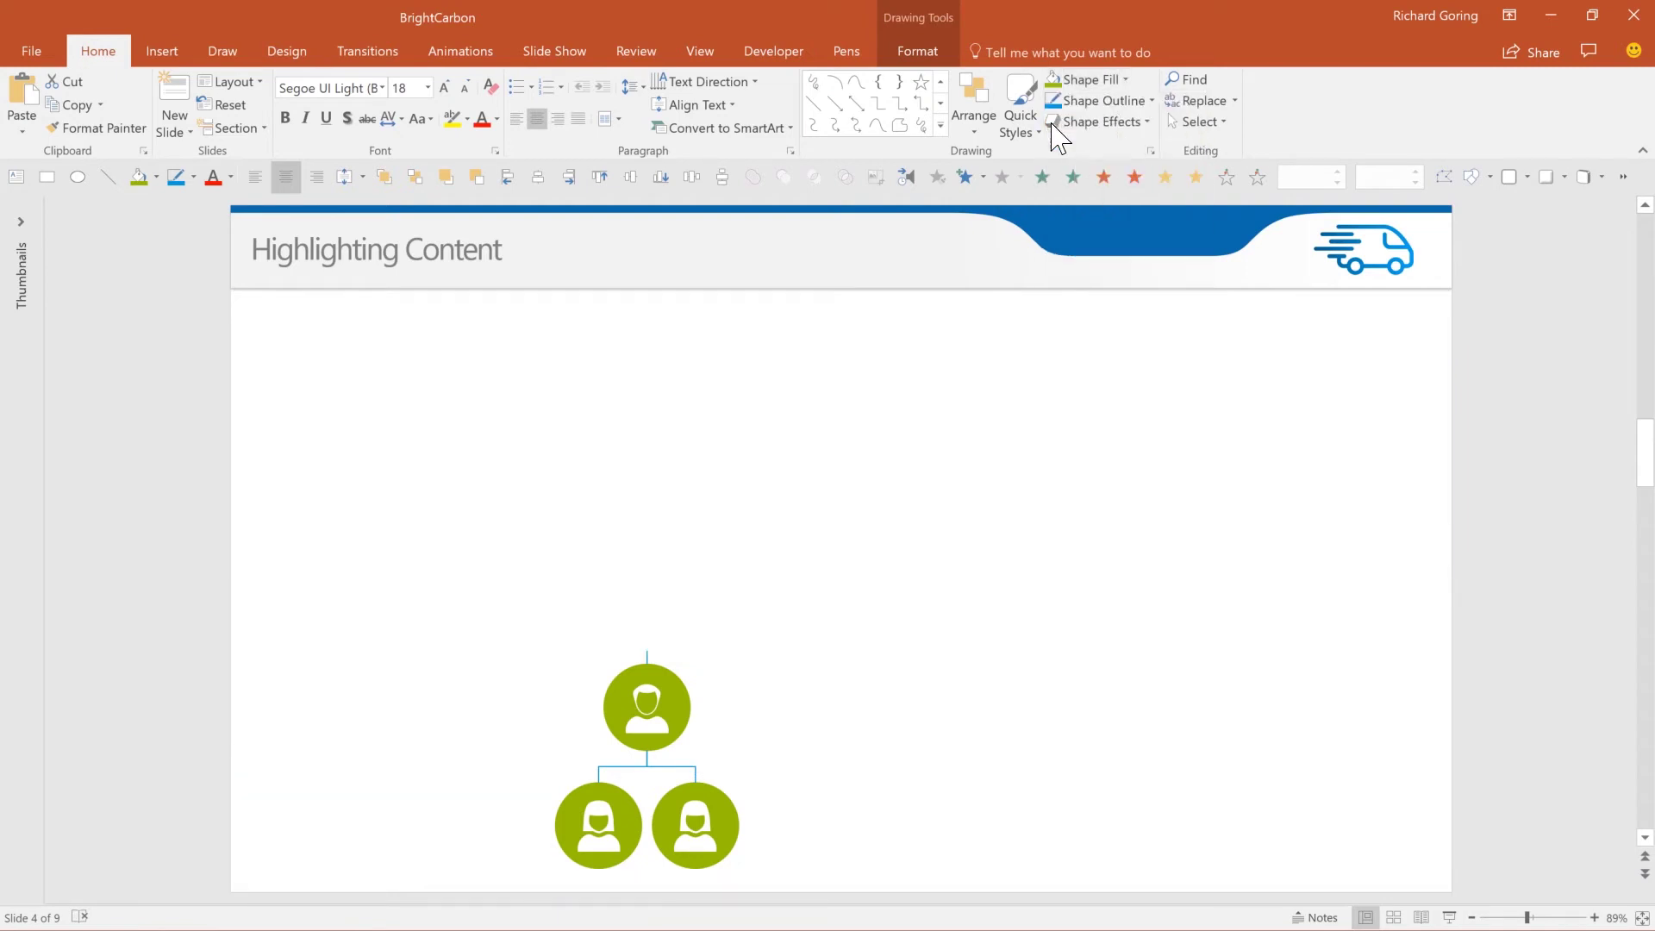
click(1112, 79)
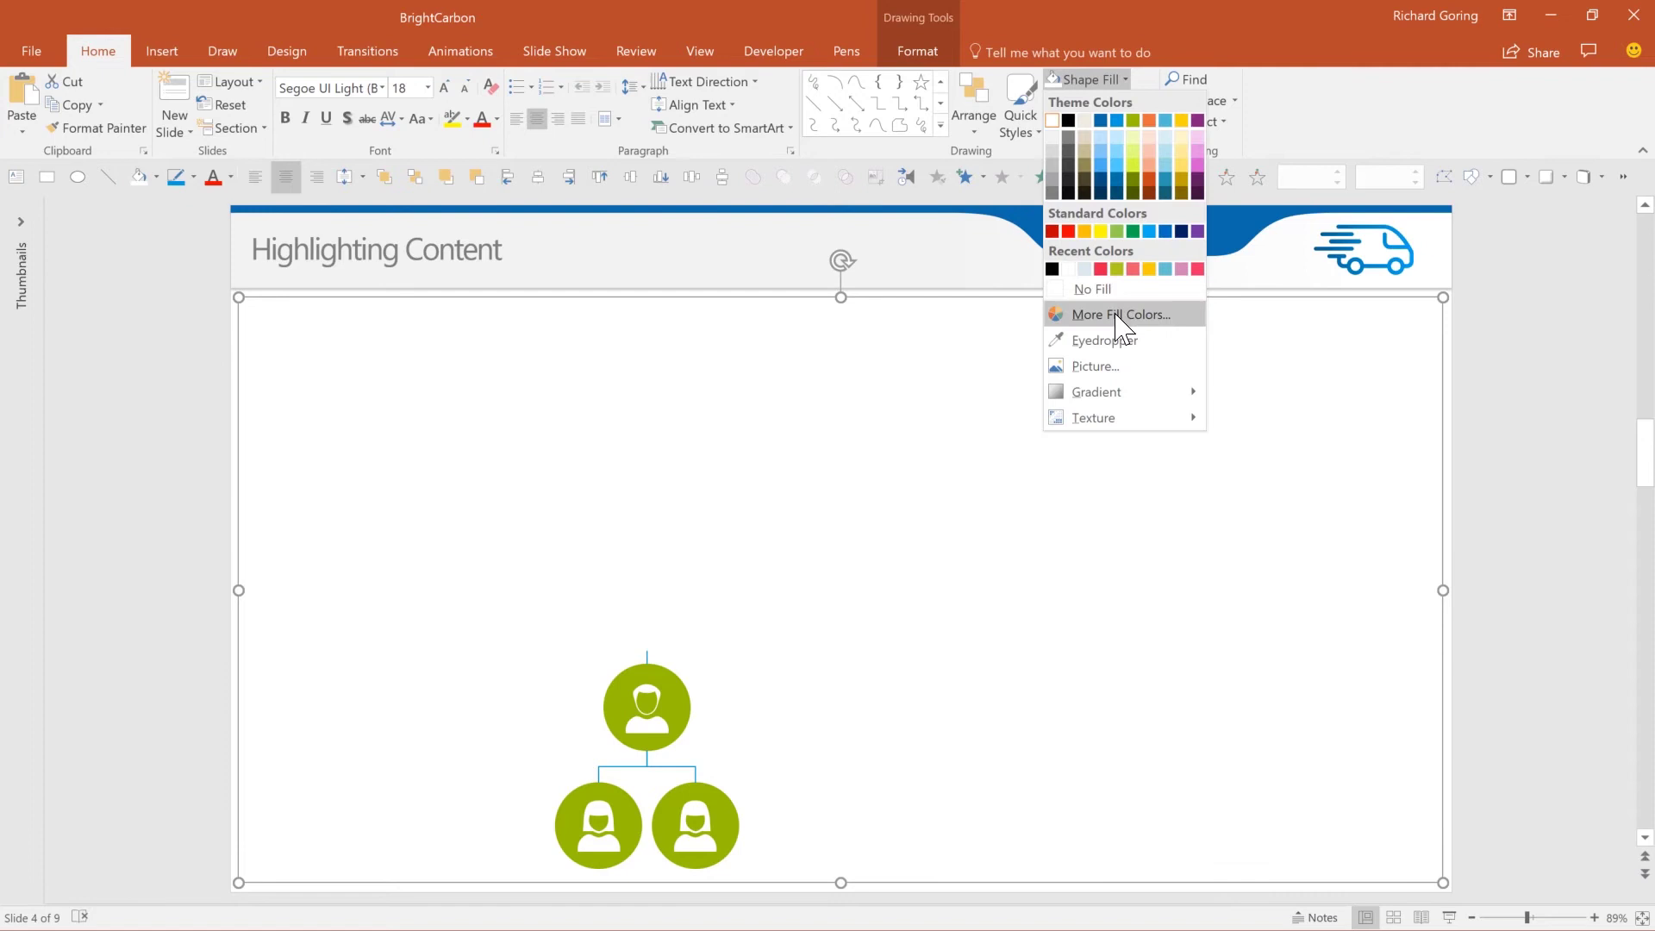
click(1117, 315)
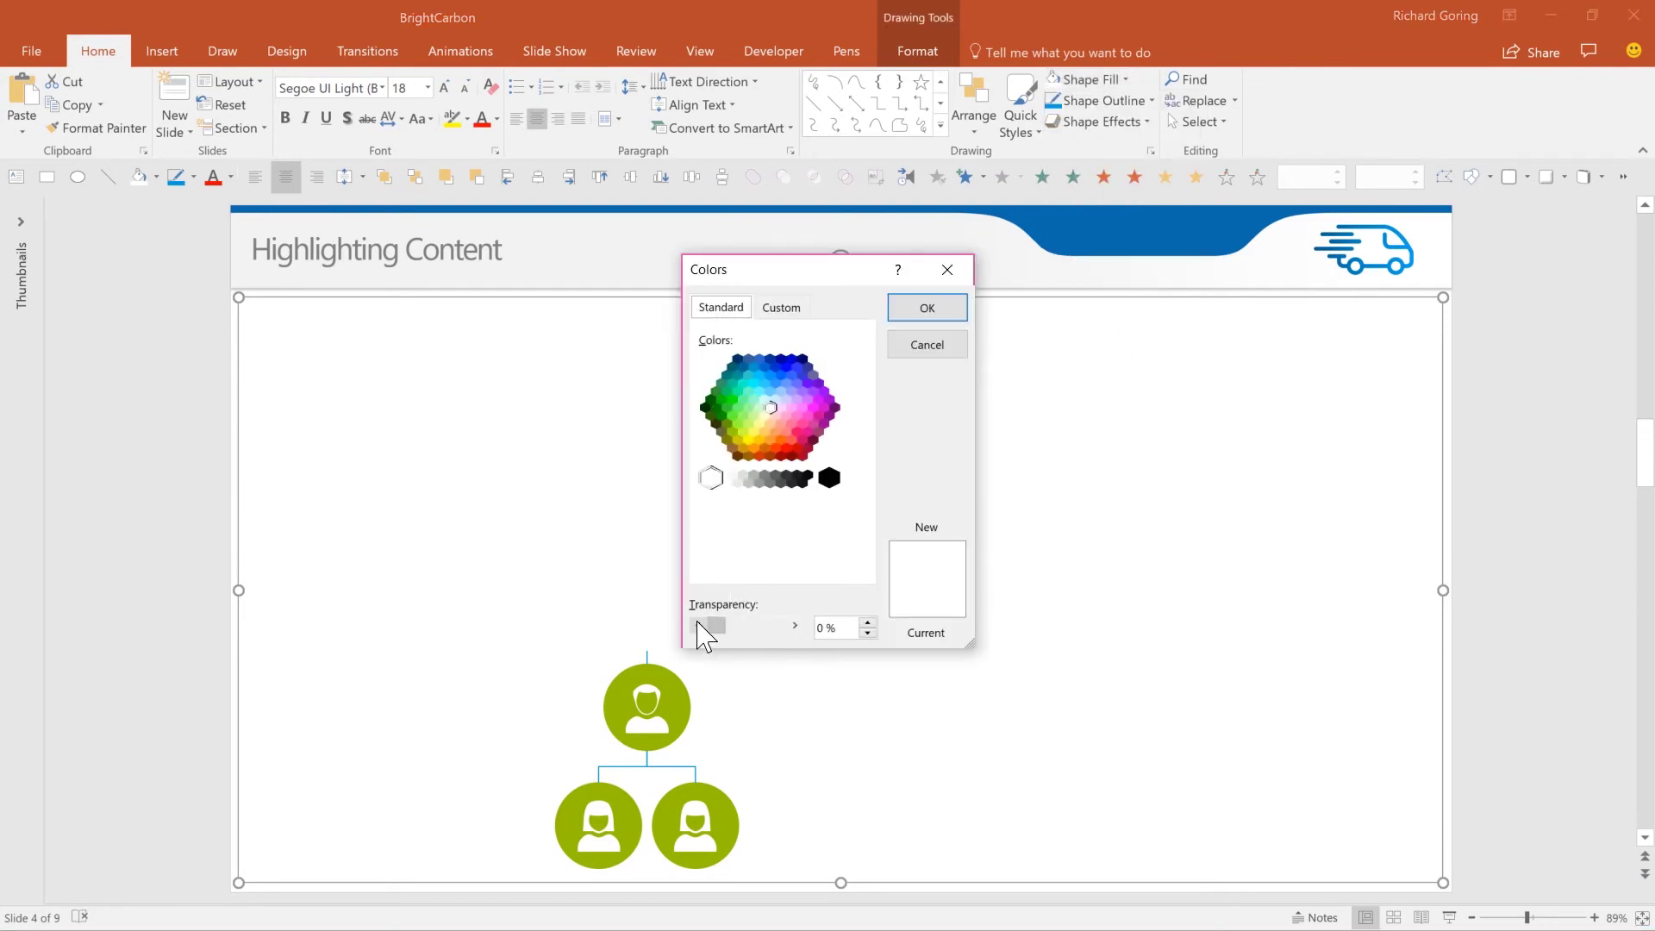
click(762, 627)
click(926, 308)
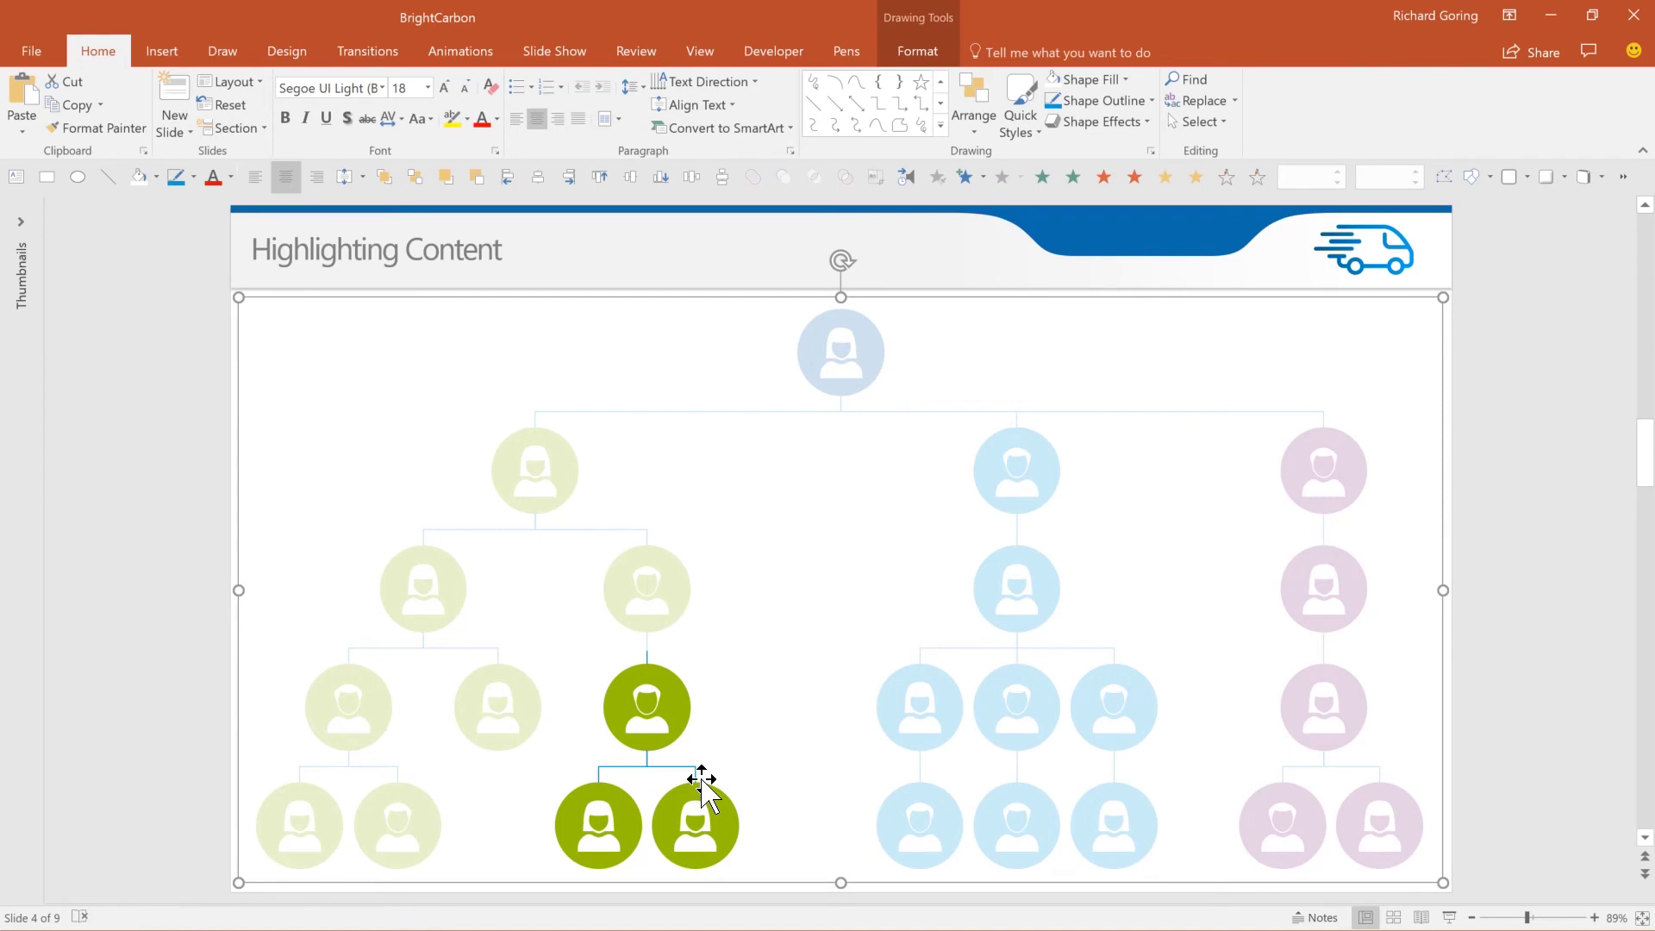
key(Escape)
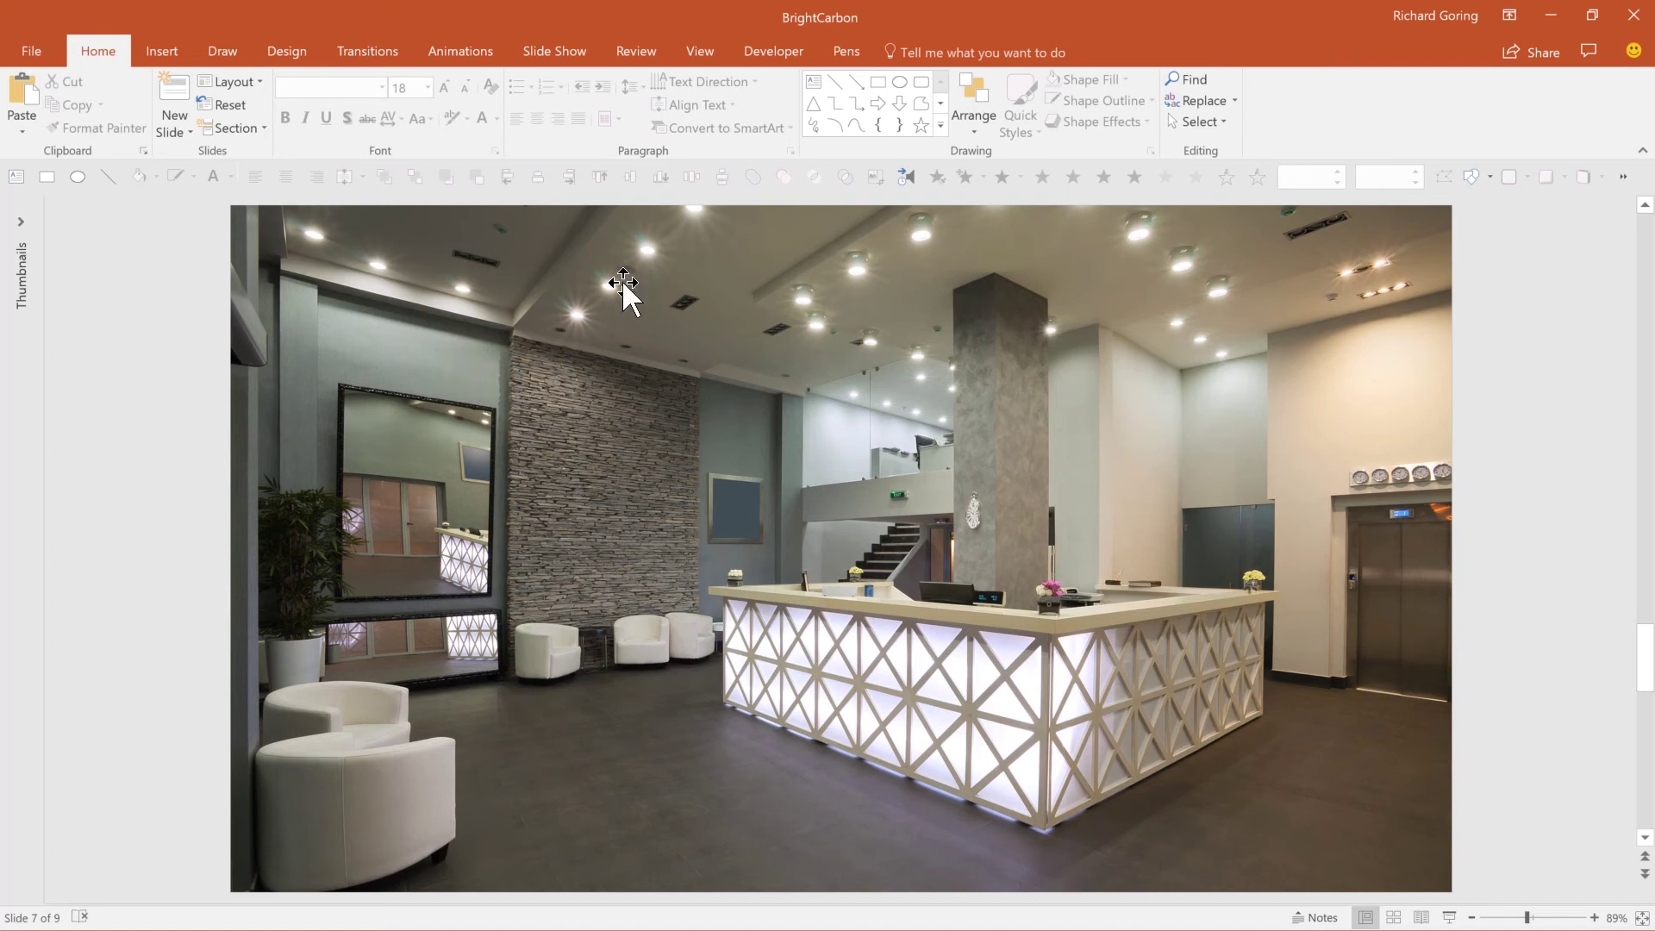
- Trace a freeform shape over the reception counter
click(941, 125)
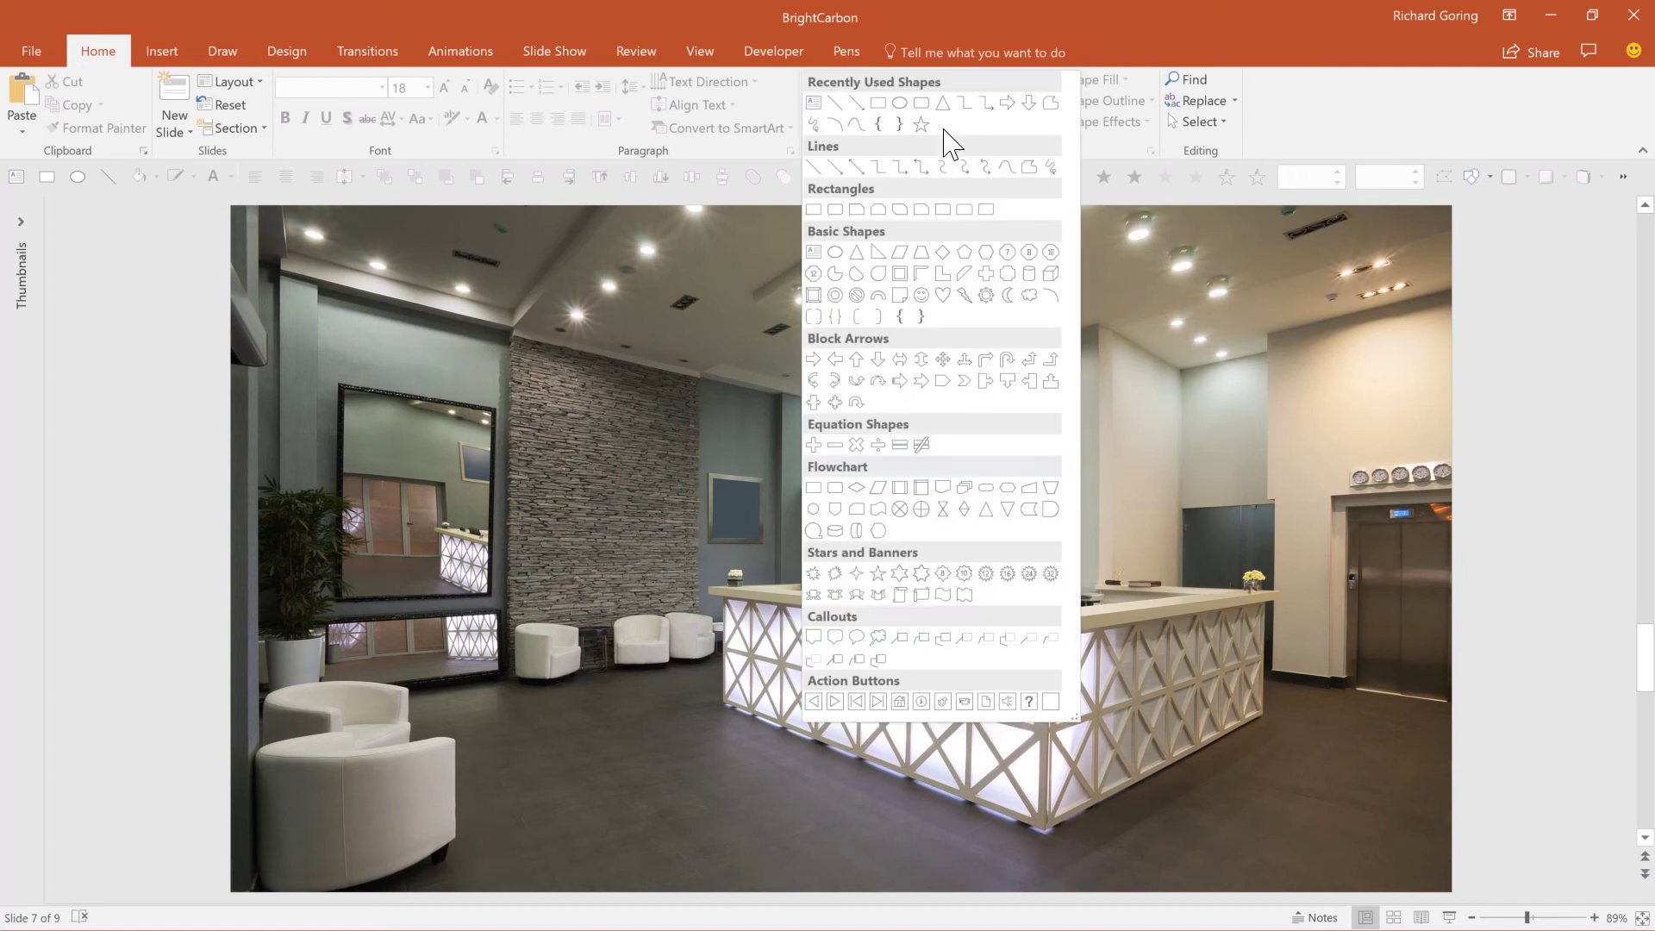
click(1029, 166)
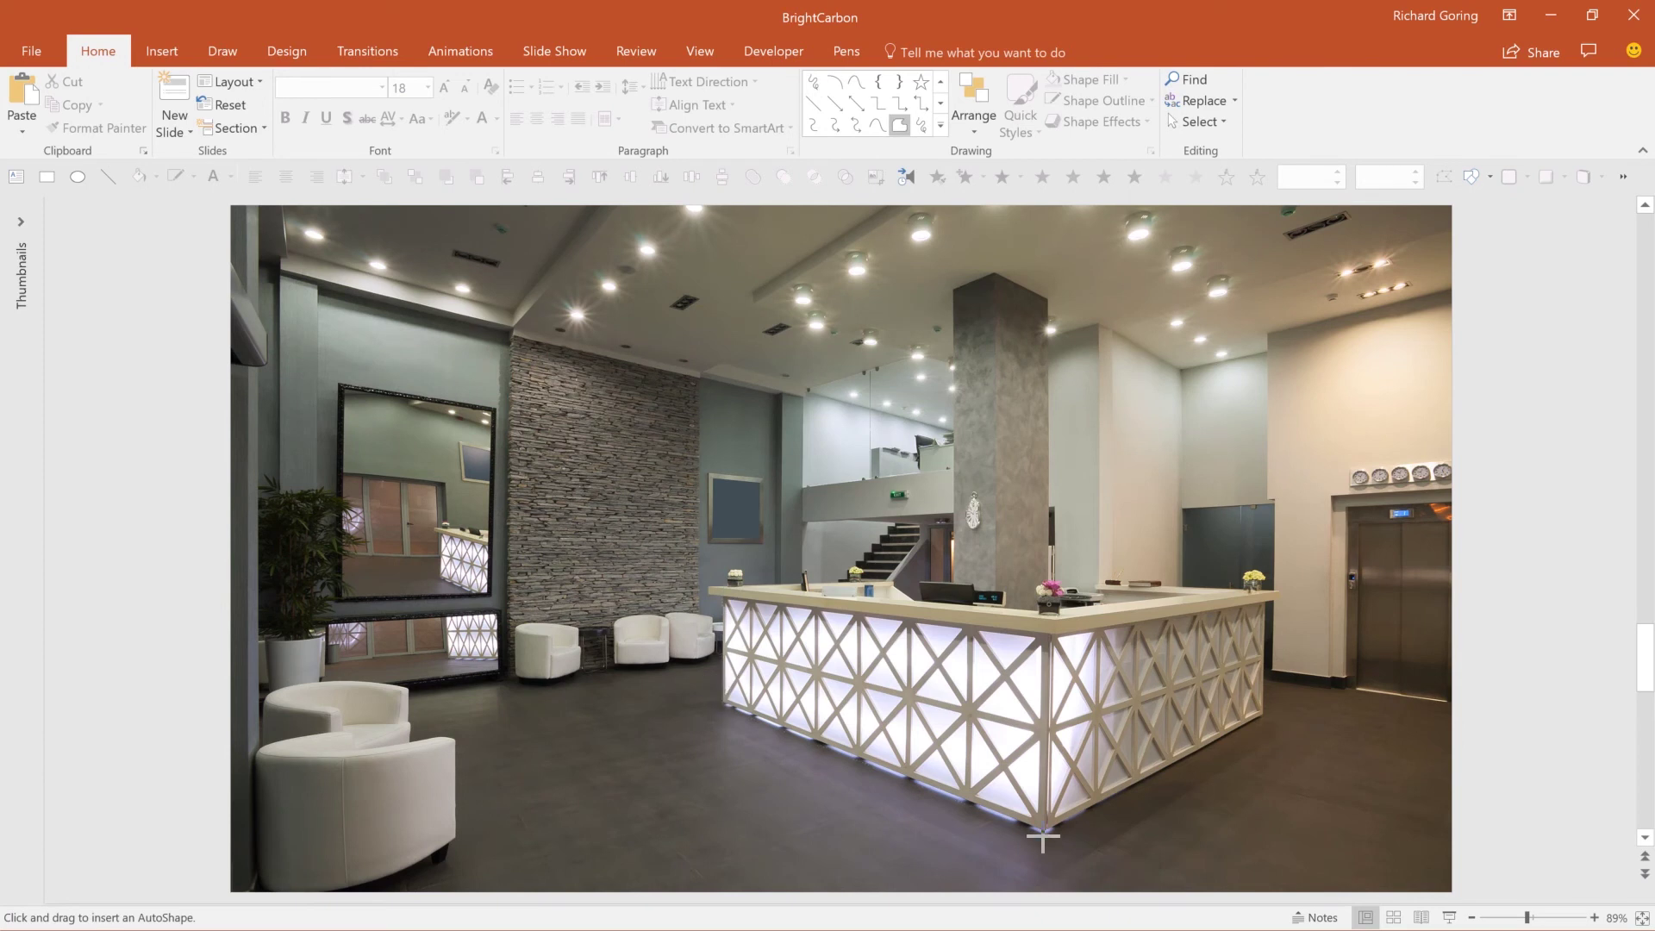
click(1265, 603)
click(1053, 639)
click(722, 595)
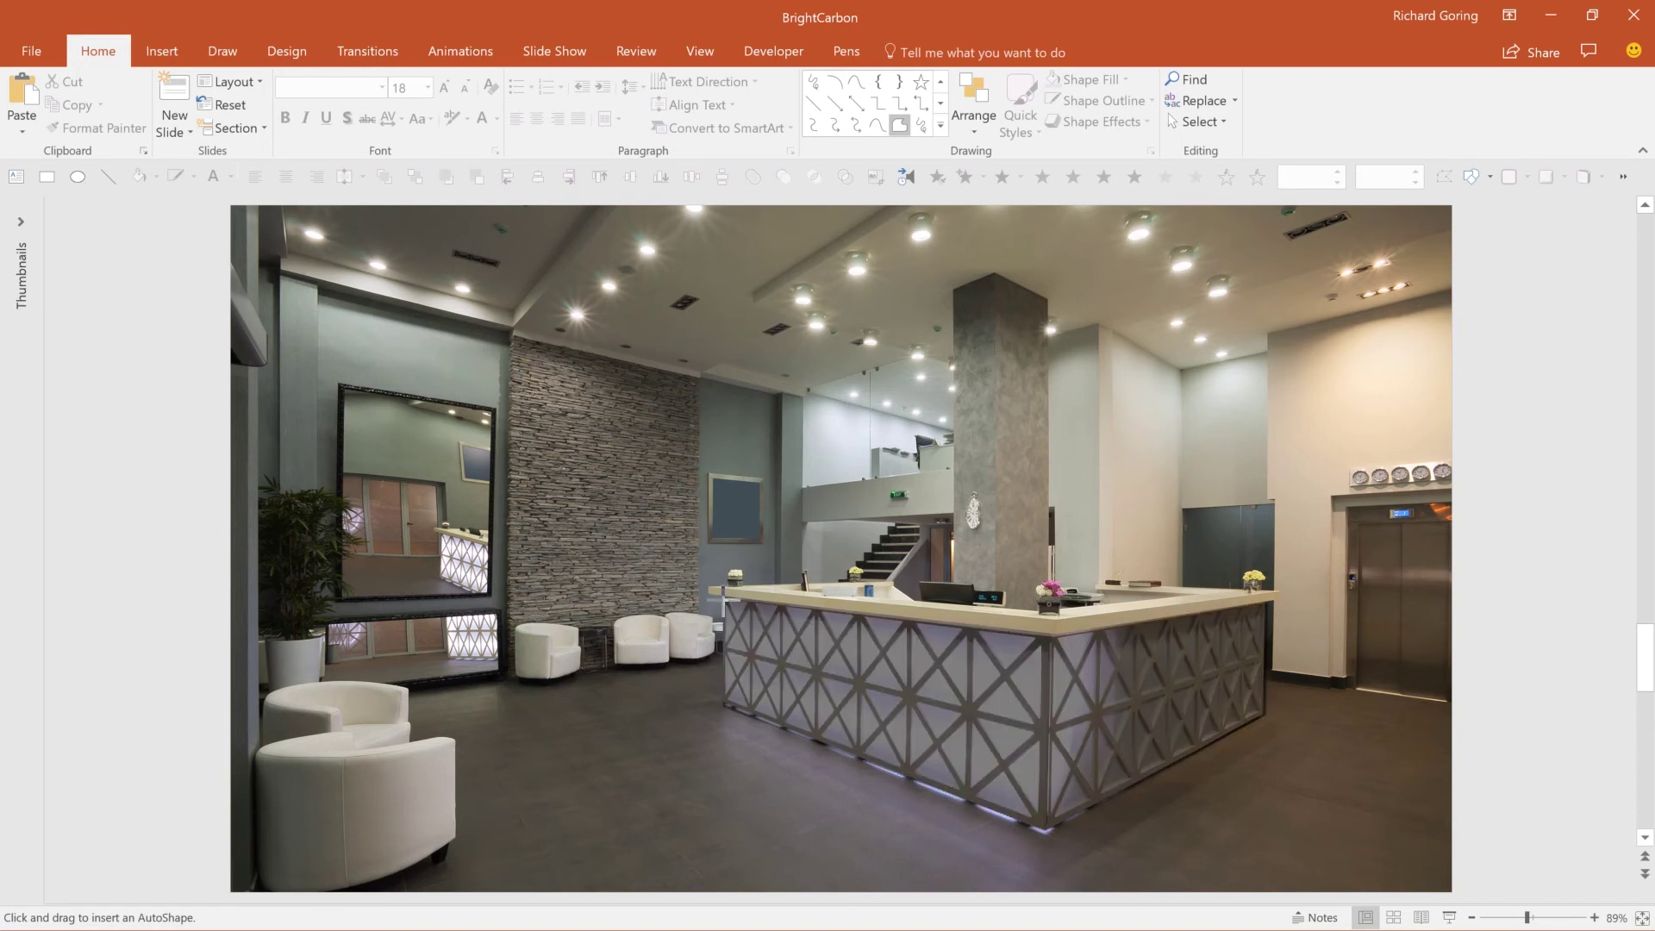
- Trace a freeform shape over the wall mirror
click(899, 125)
click(339, 383)
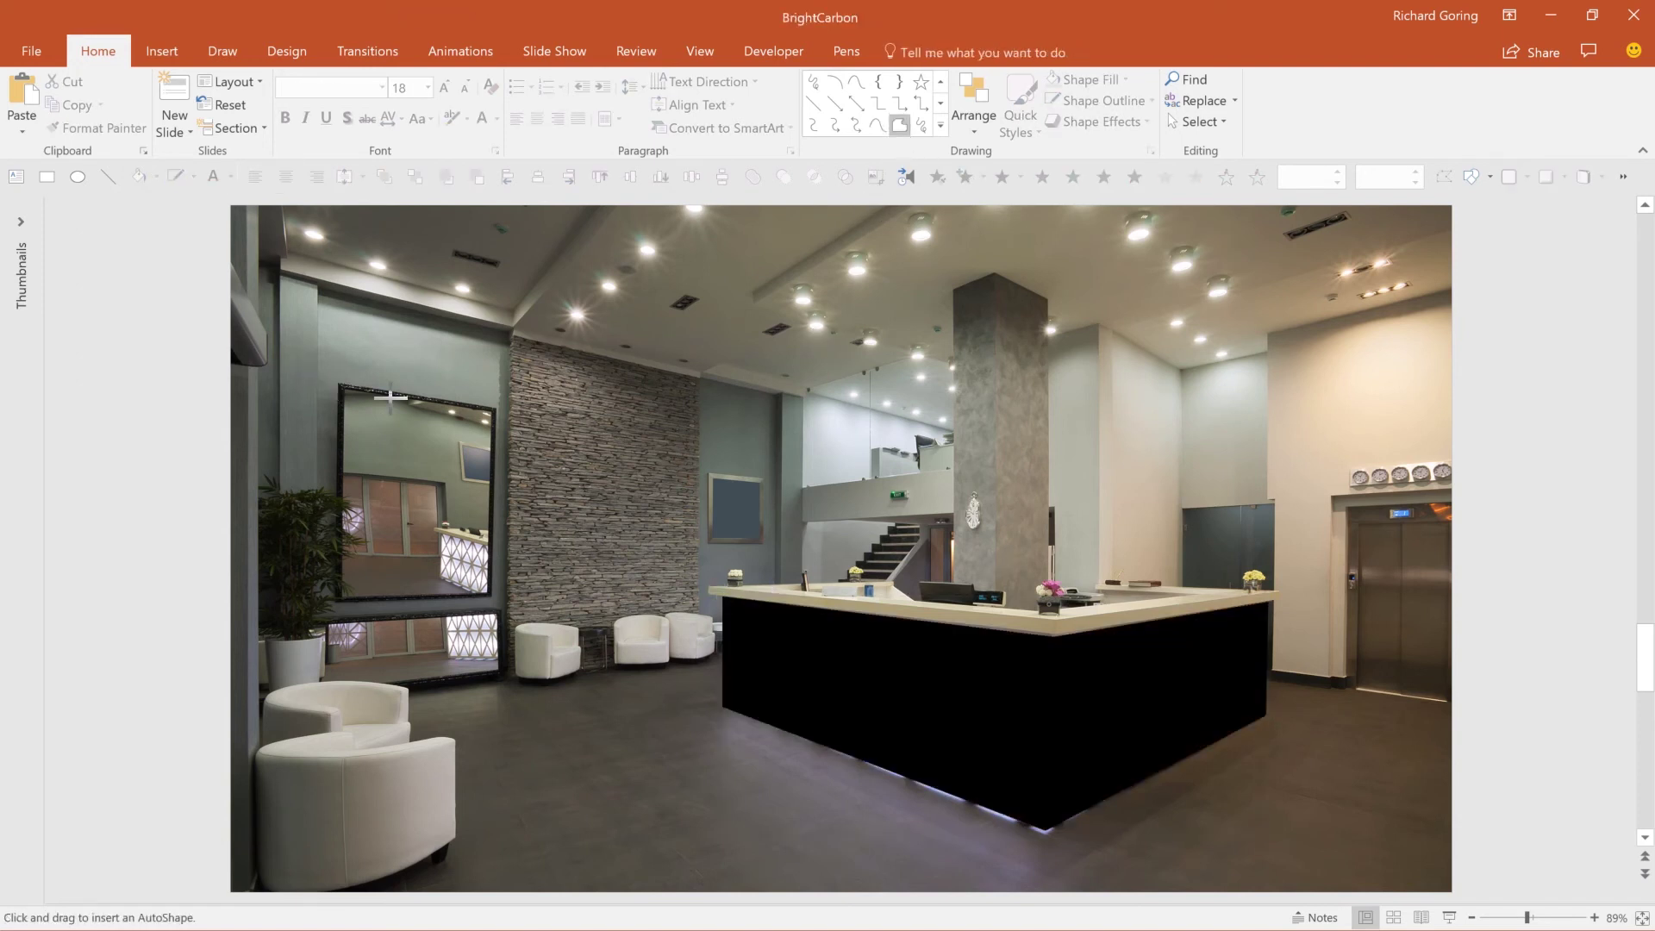
click(494, 409)
click(489, 596)
click(332, 604)
click(337, 384)
- Trace a freeform outline over the mezzanine glass window
click(899, 125)
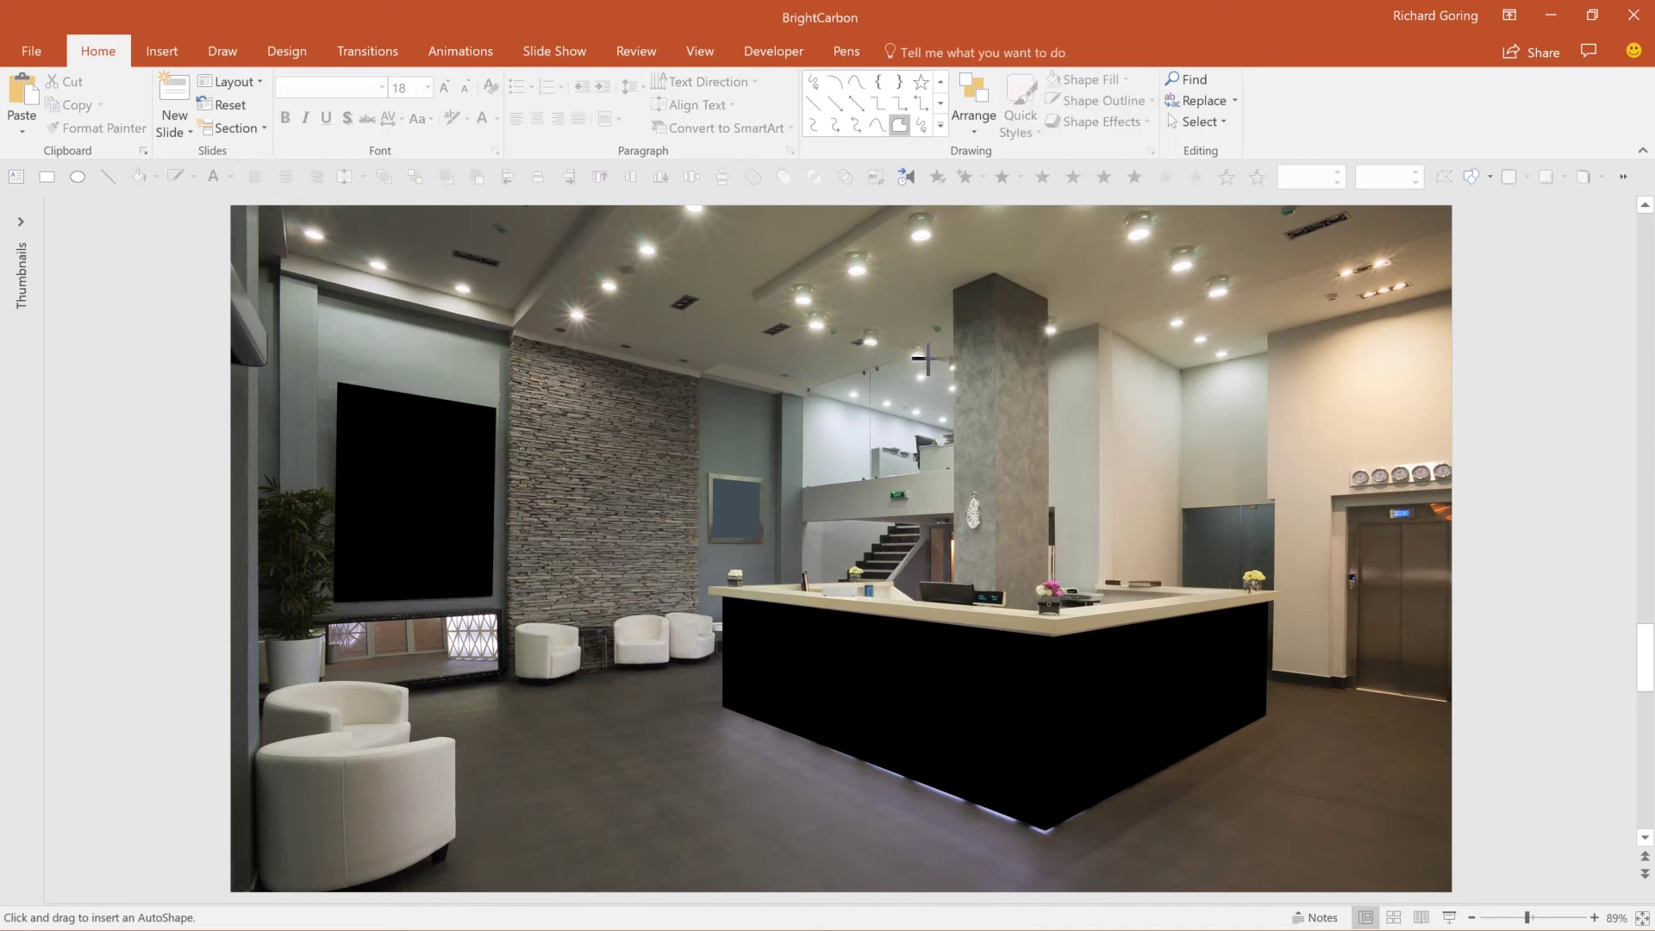
click(955, 488)
click(802, 488)
click(801, 393)
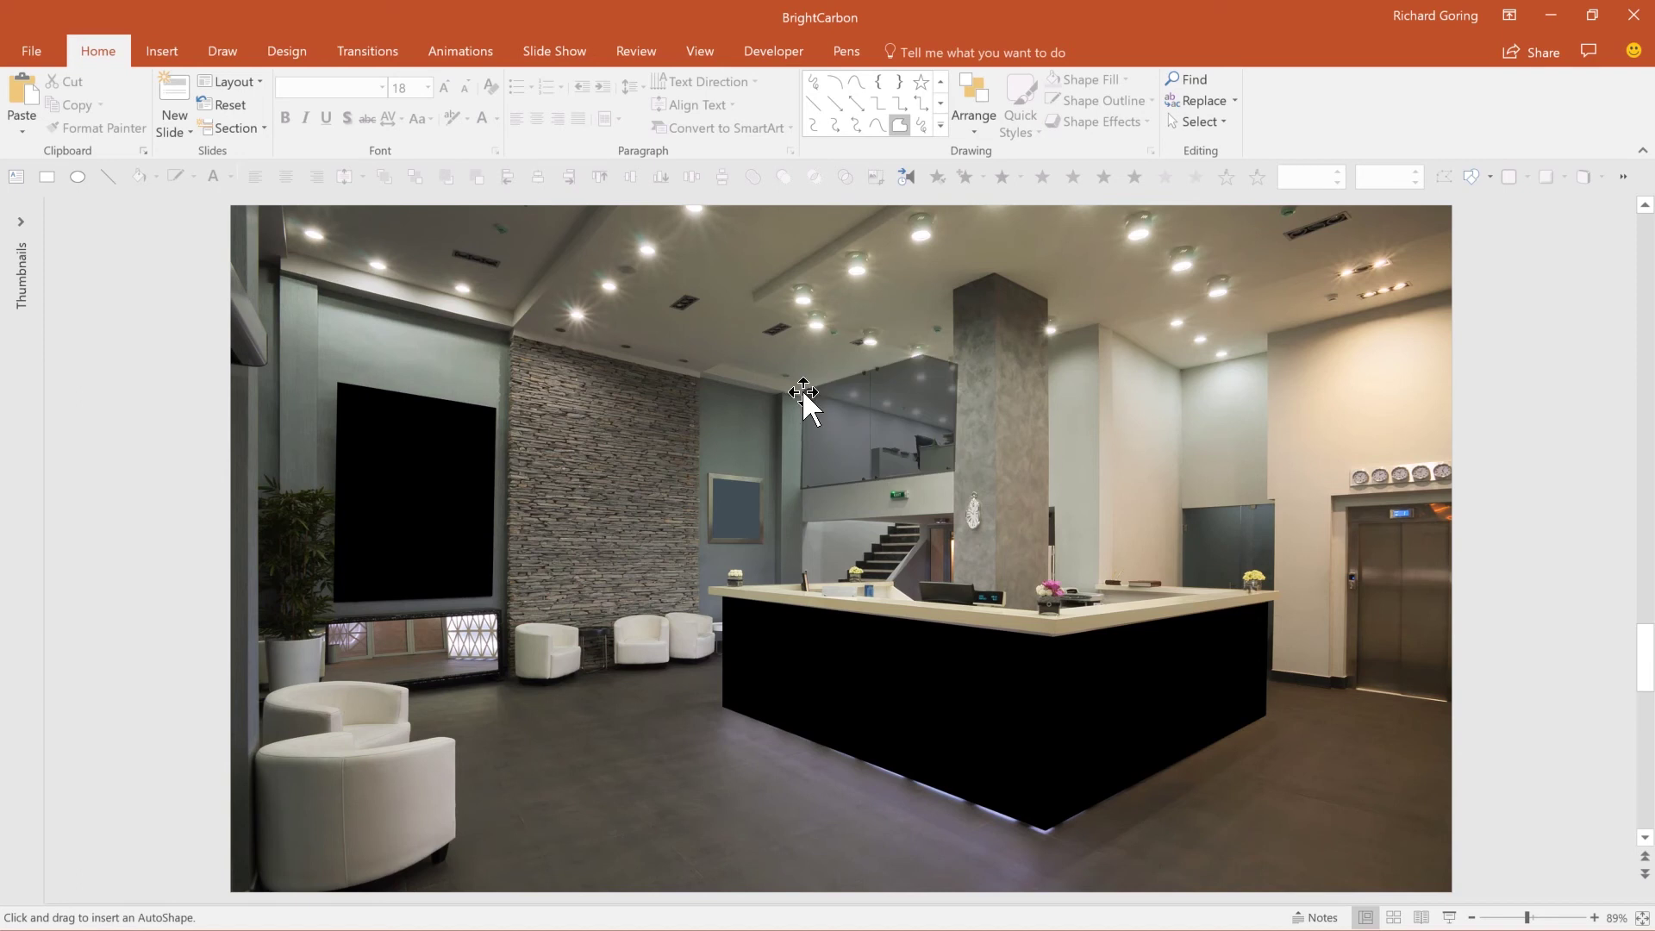
double_click(801, 393)
- Select the glass, counter and mirror shapes together and fill them yellow
shift+click(773, 673)
shift+click(399, 492)
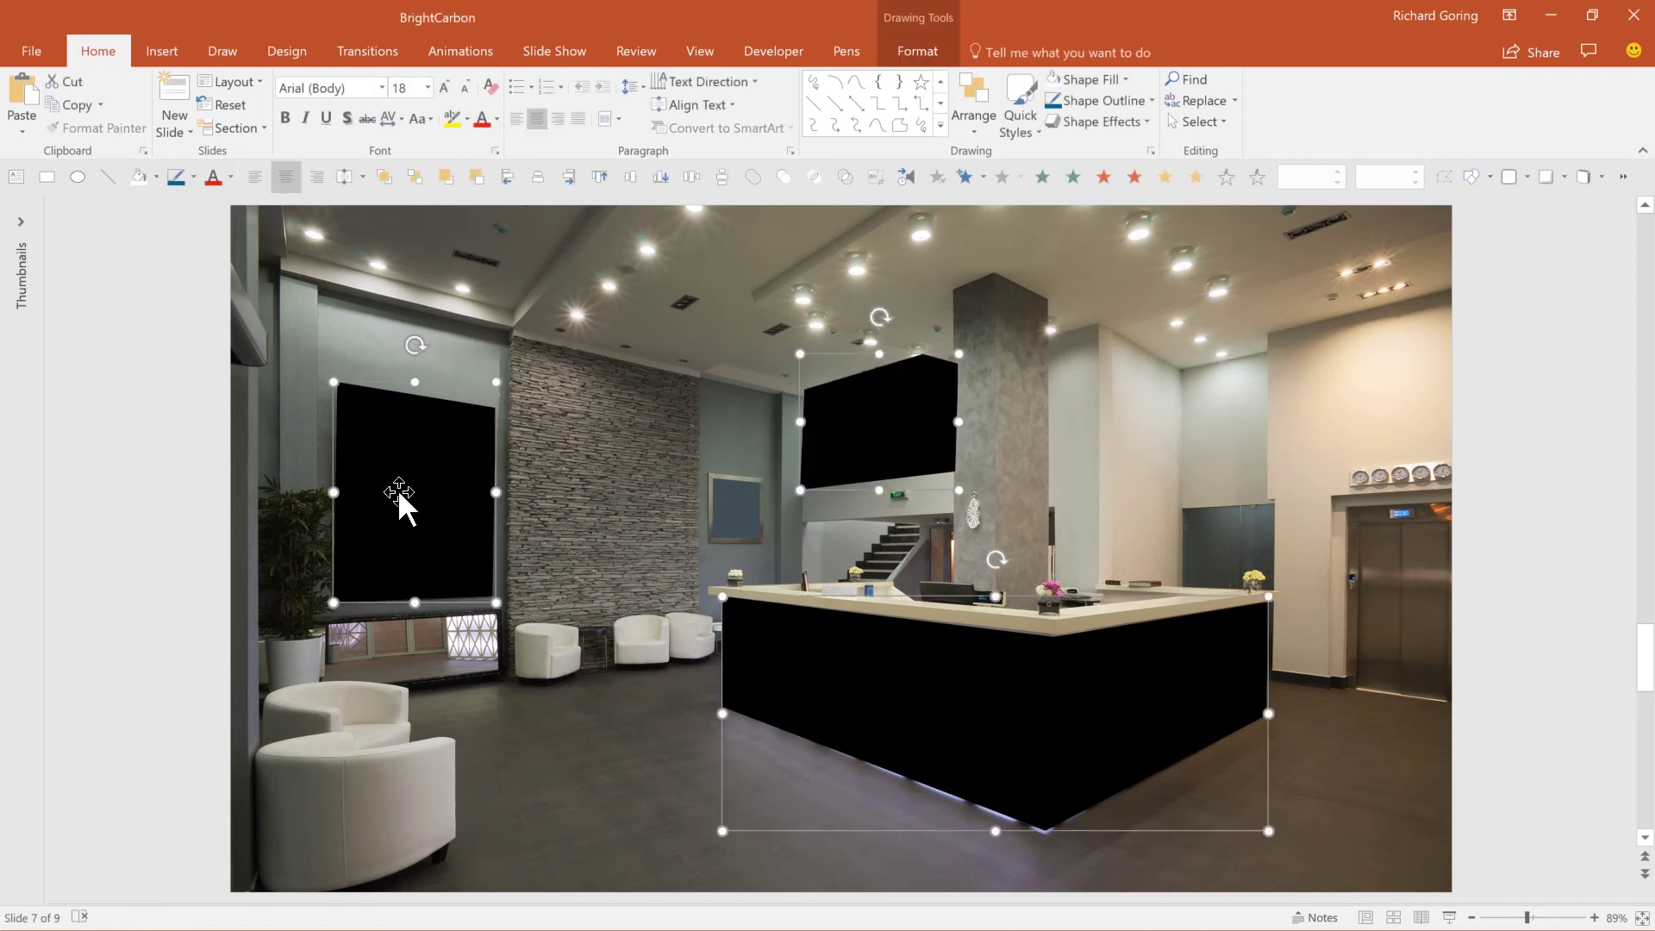
click(156, 176)
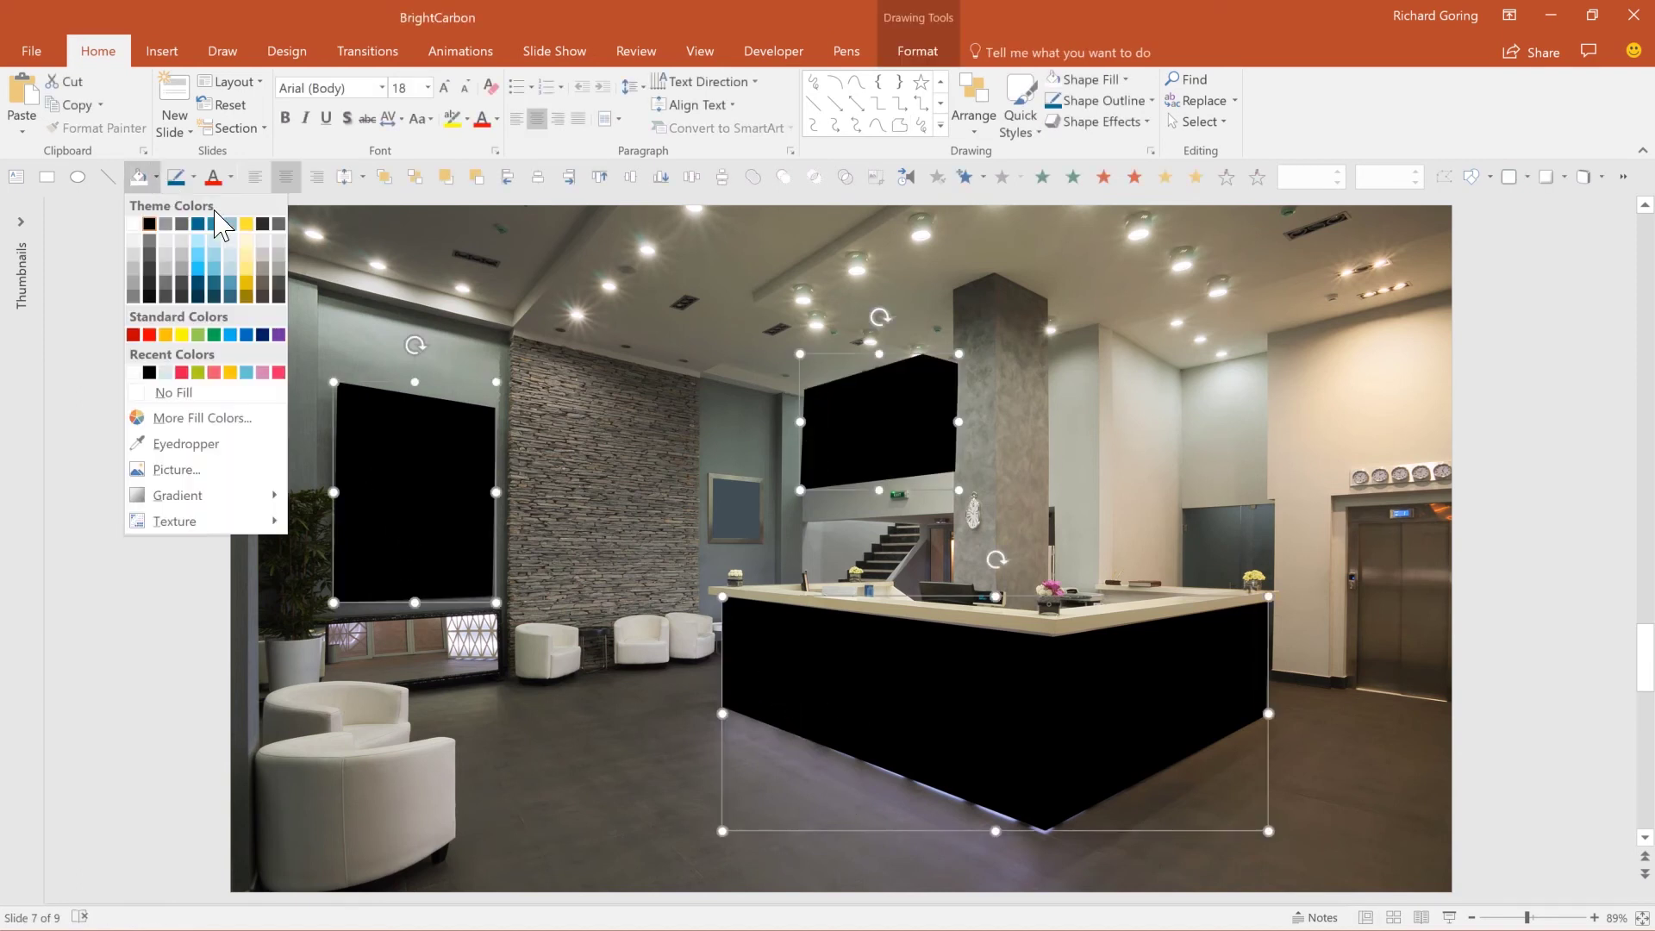
click(249, 226)
click(192, 310)
click(47, 176)
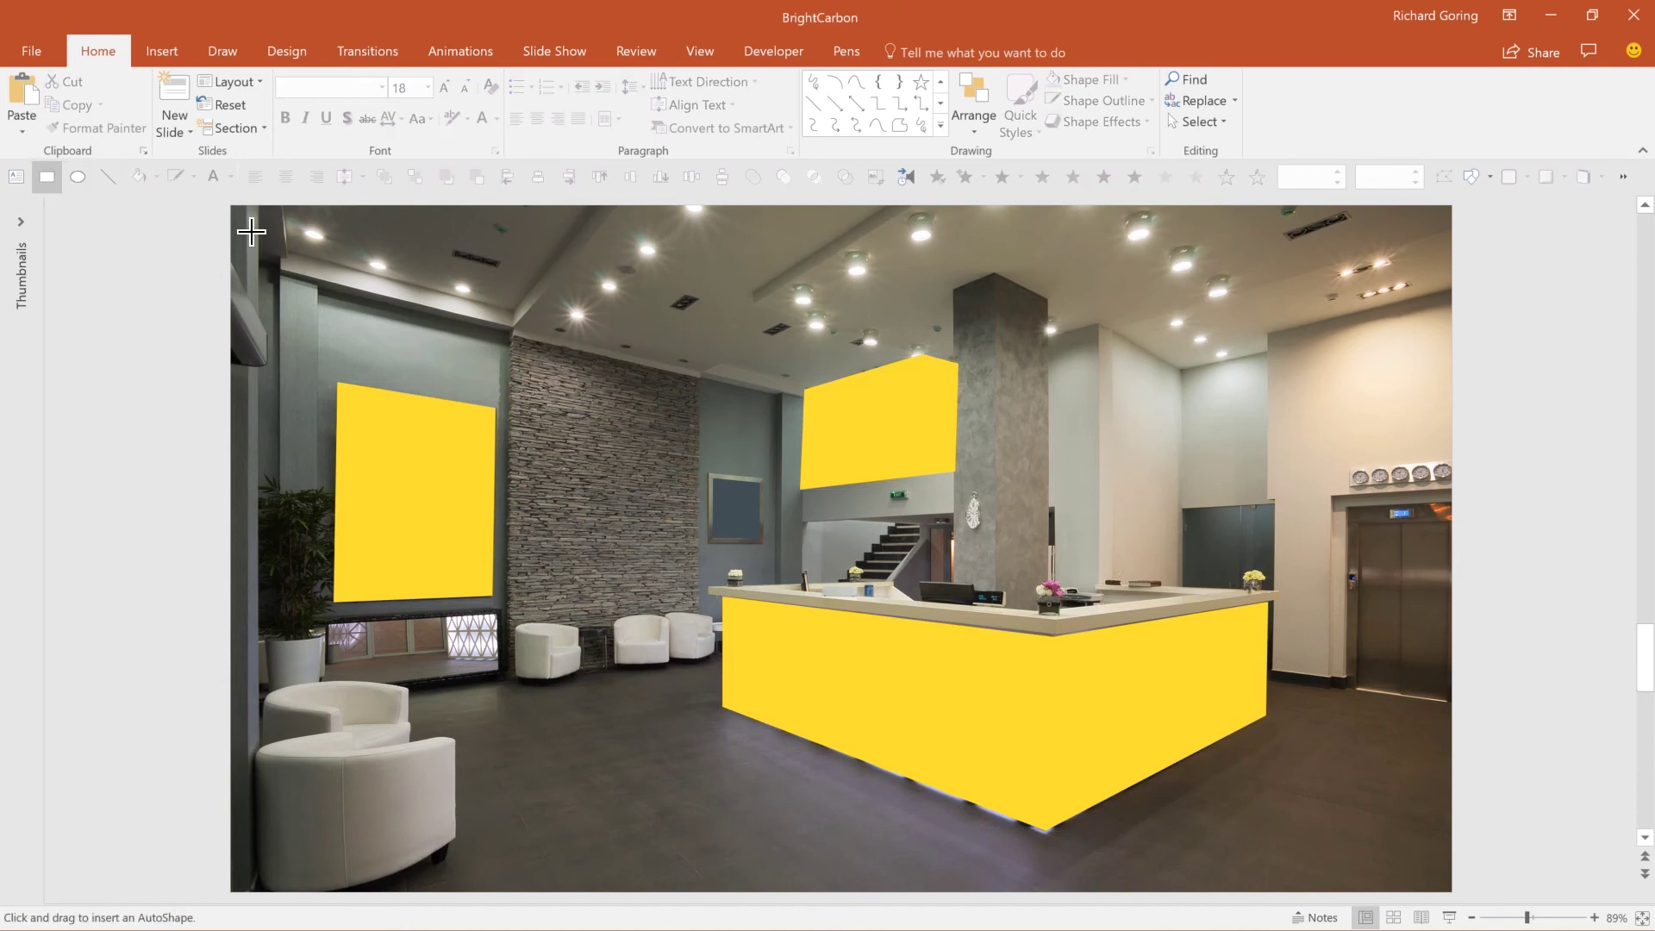
- Draw a full-slide rectangle and send it back three layers behind the yellow shapes
drag(230, 205, 1452, 893)
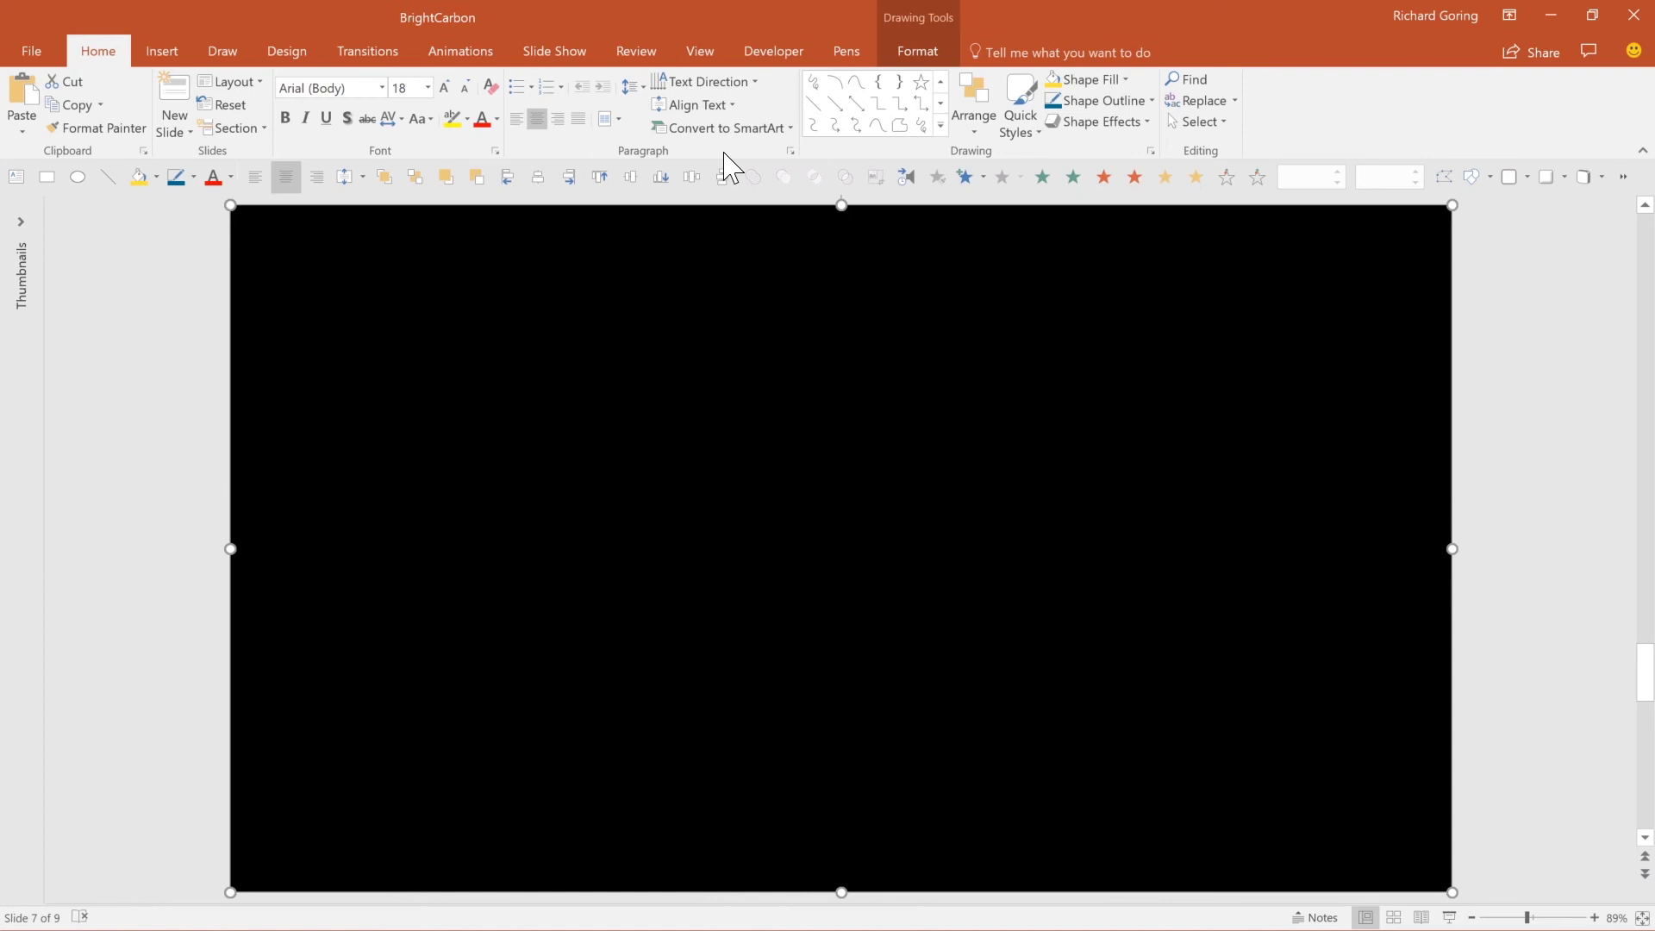
click(974, 121)
click(1000, 241)
click(955, 112)
click(1017, 251)
click(974, 116)
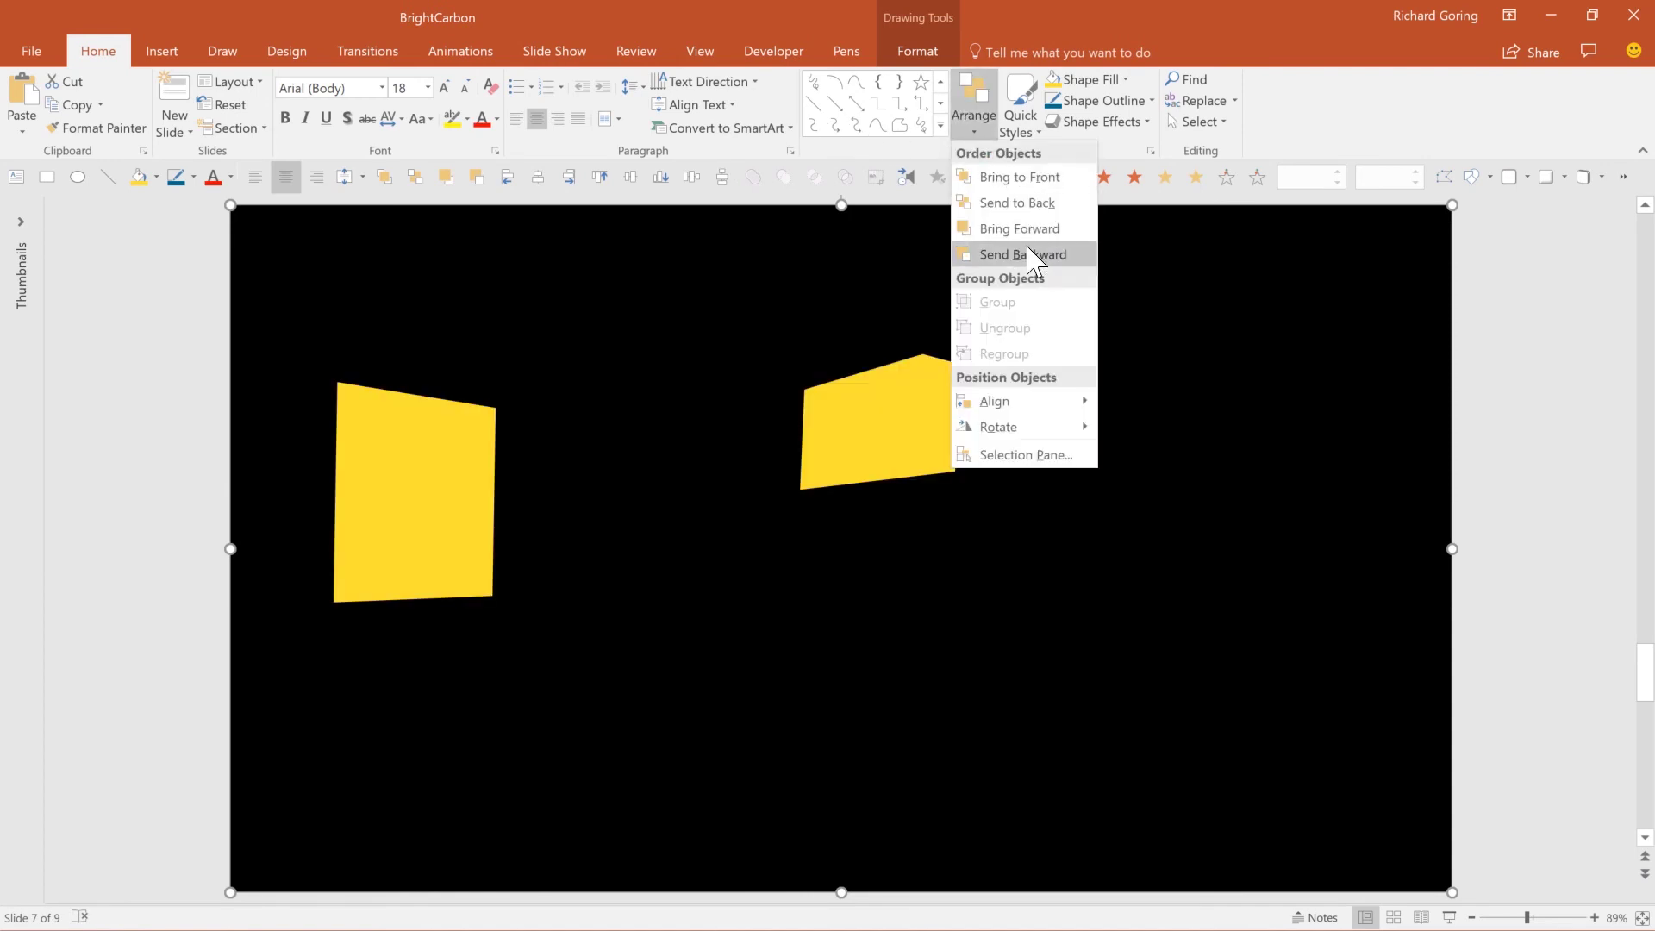
click(1027, 251)
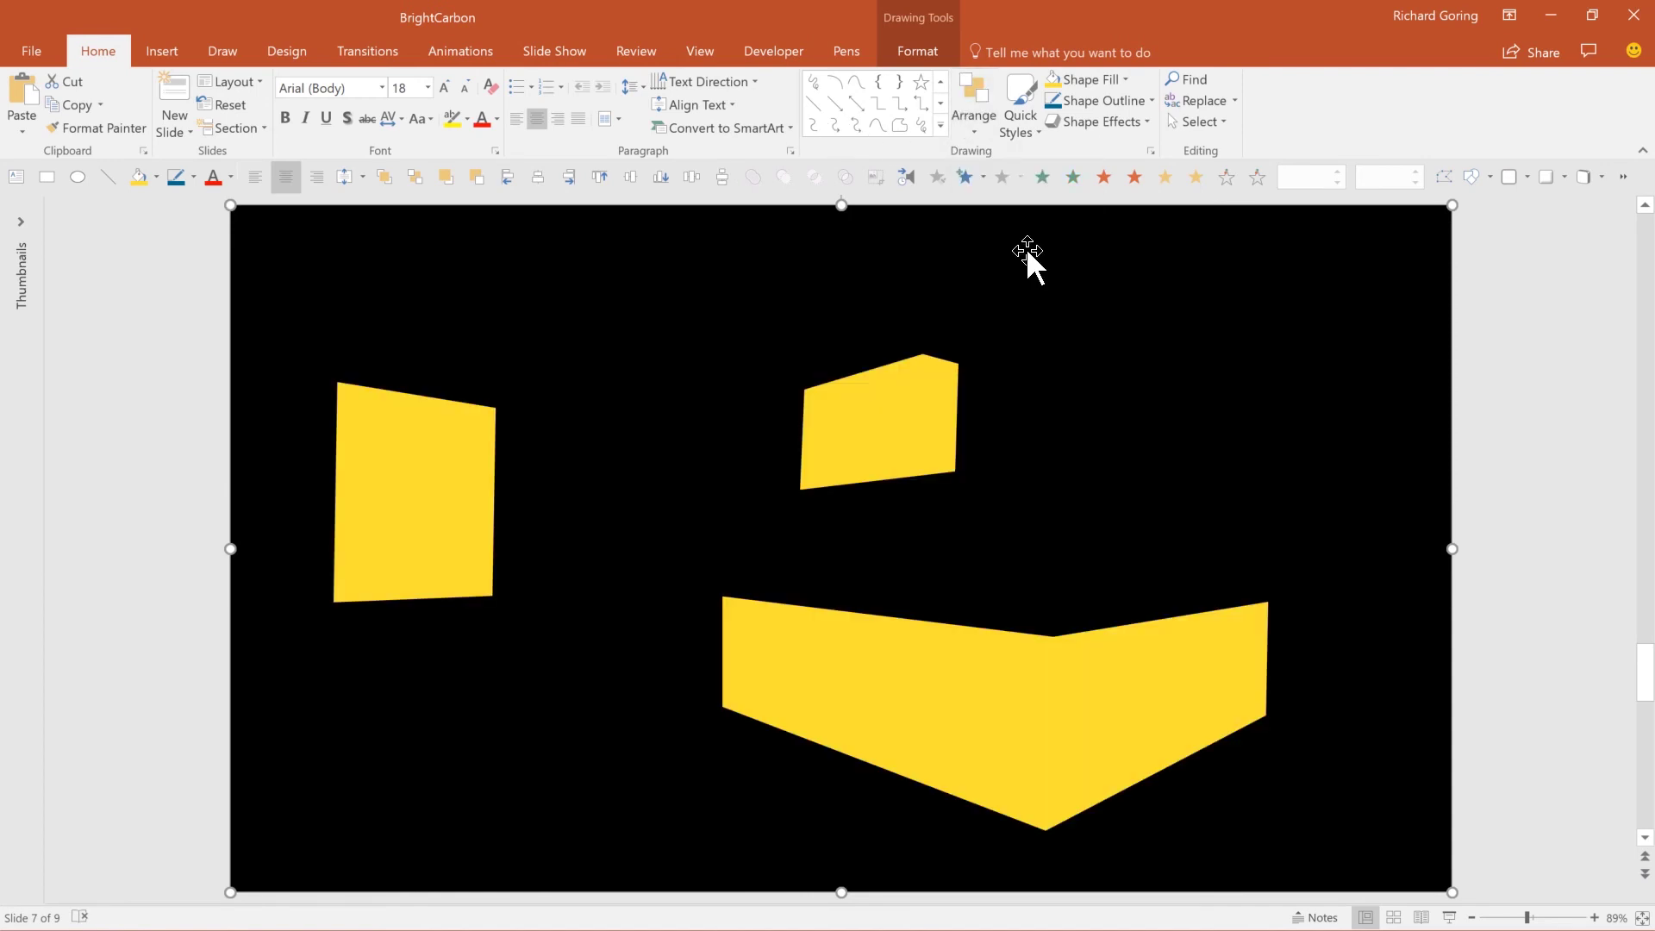
- Add the three yellow shapes to the selection alongside the black rectangle
shift+click(410, 467)
shift+click(861, 436)
shift+click(896, 648)
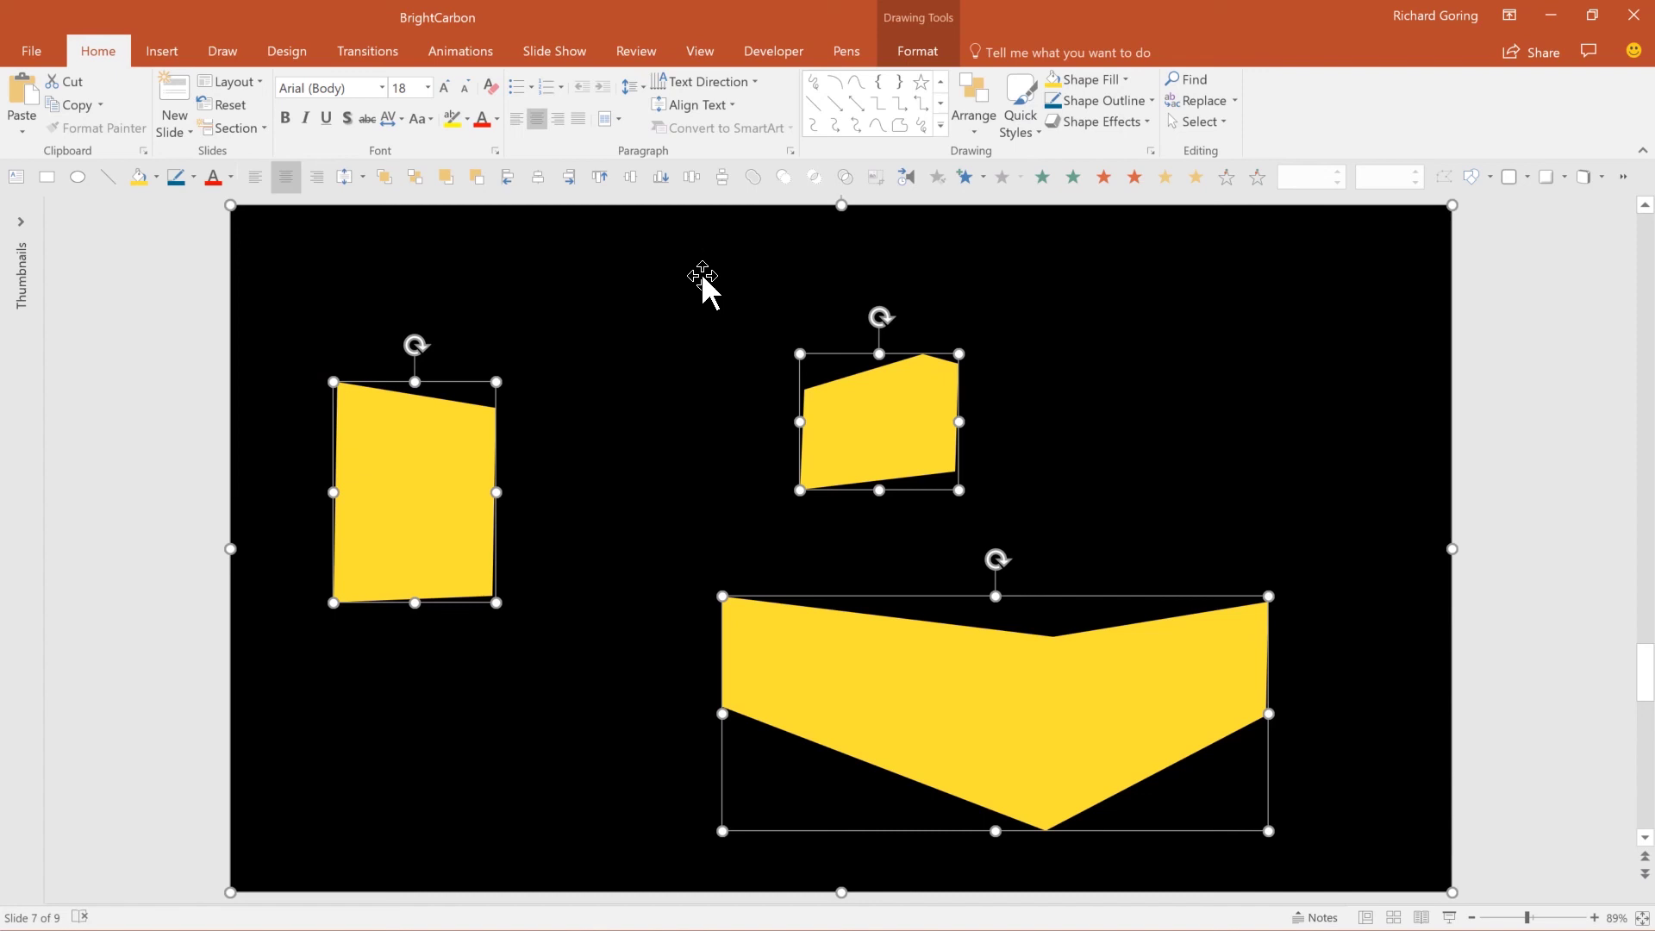
click(924, 53)
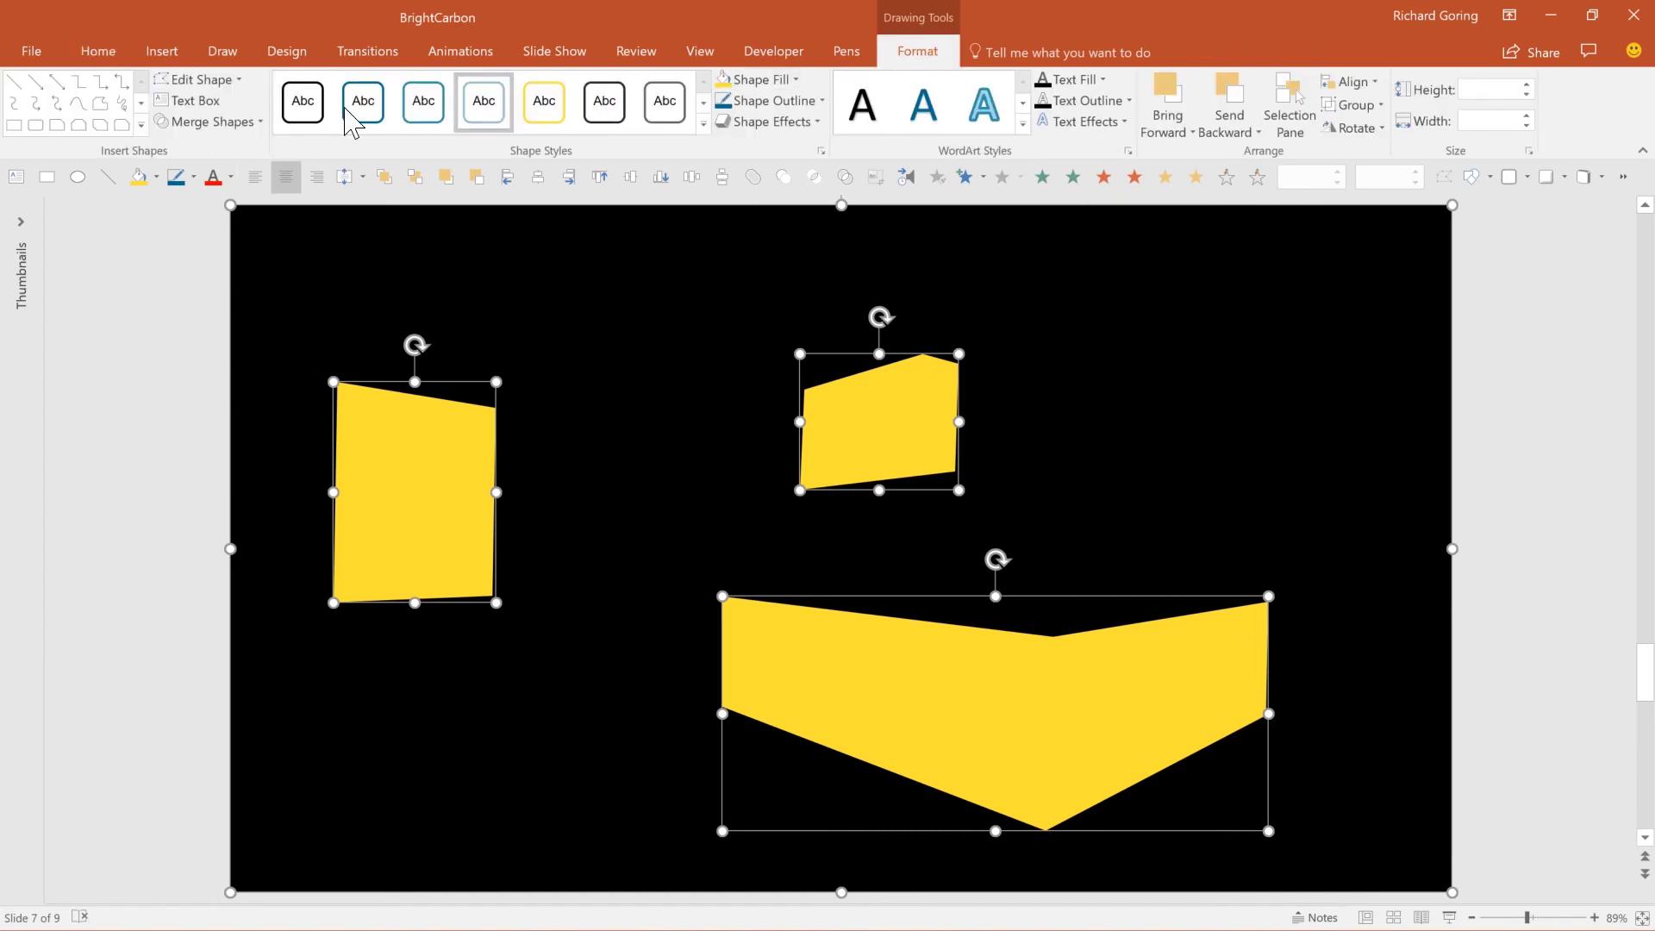
- Apply Merge Shapes > Subtract to punch the yellow shapes out of the black rectangle
click(246, 124)
click(206, 237)
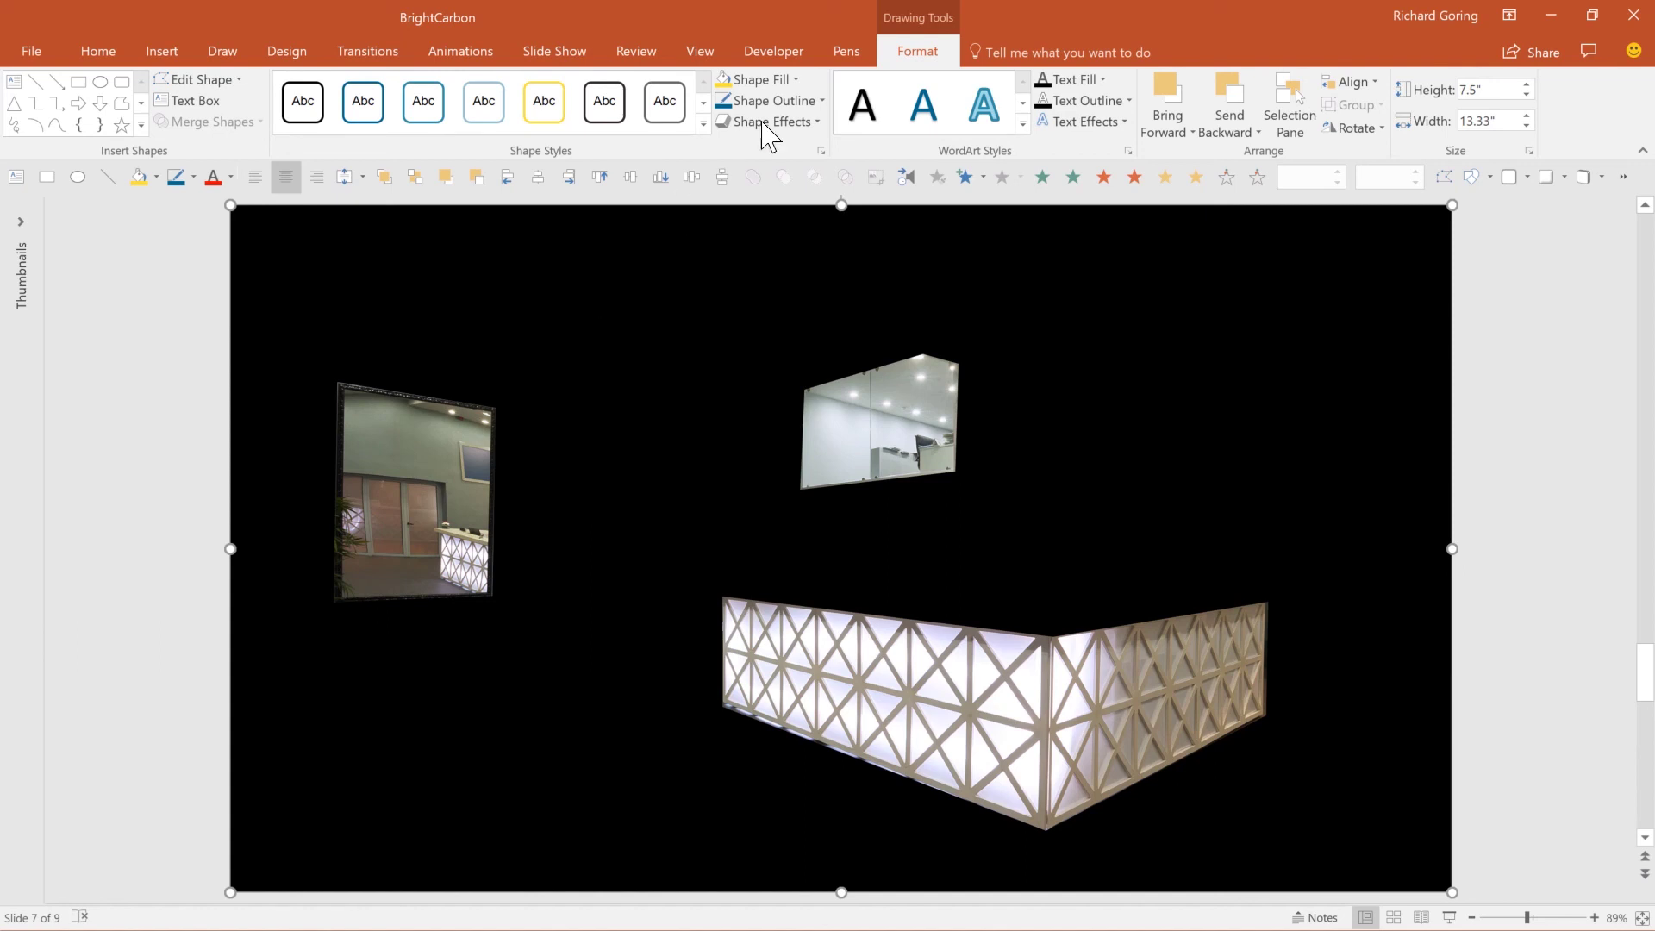
- Set the black mask's fill transparency to 30%, then deselect it to view the dimmed photo
click(793, 81)
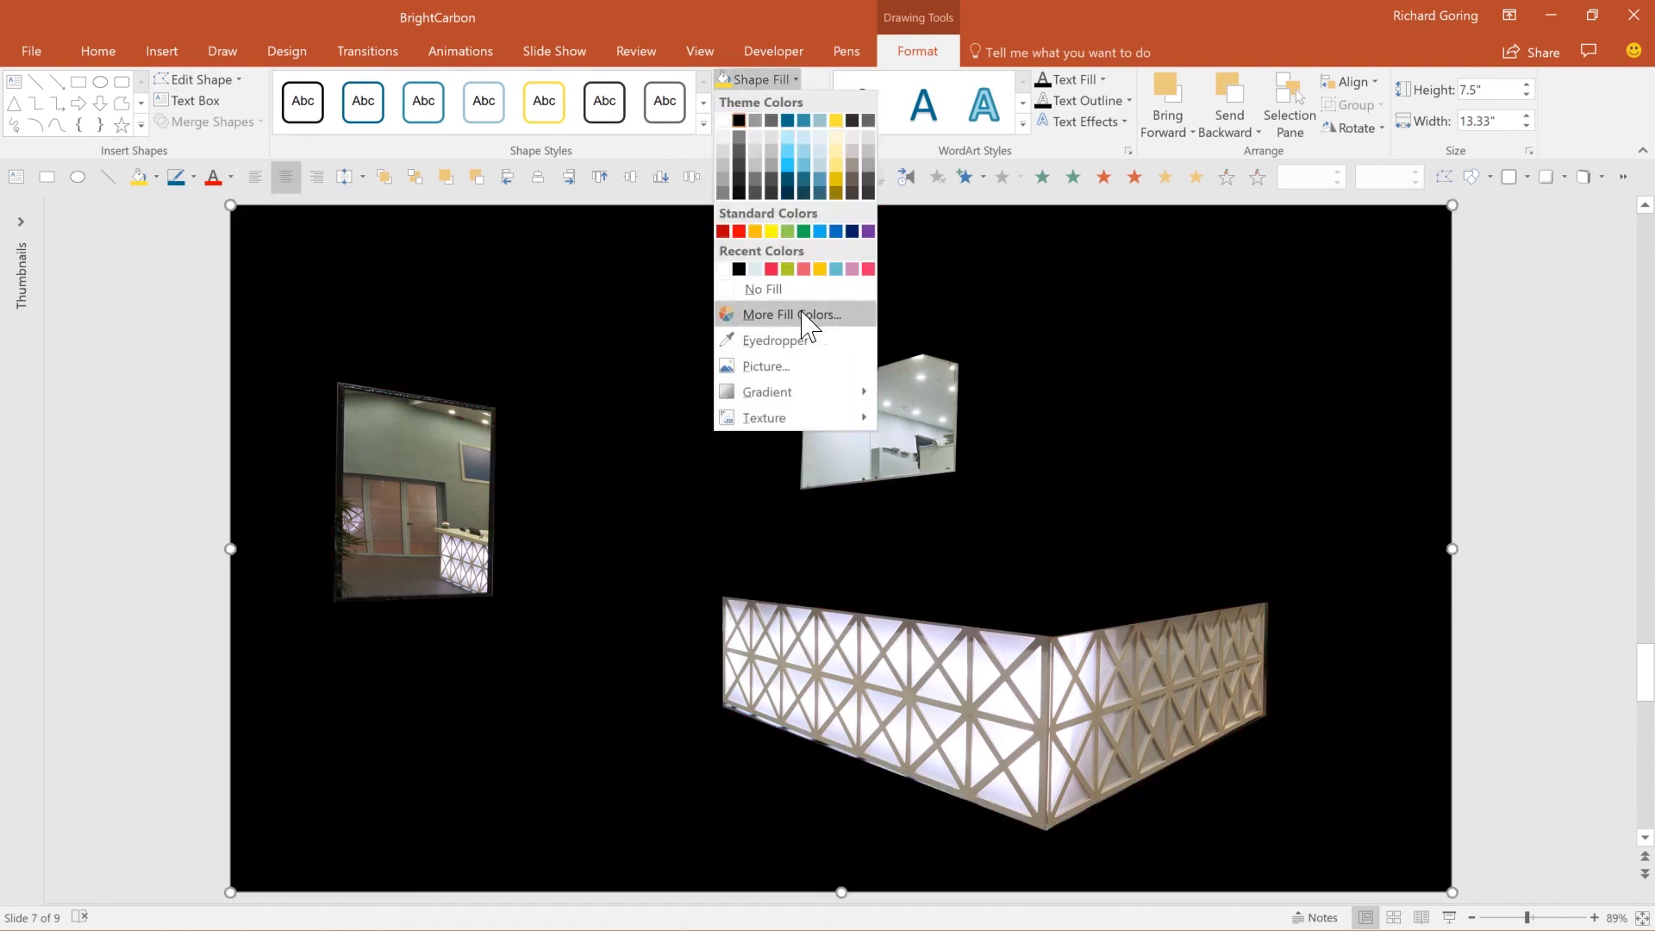
click(804, 316)
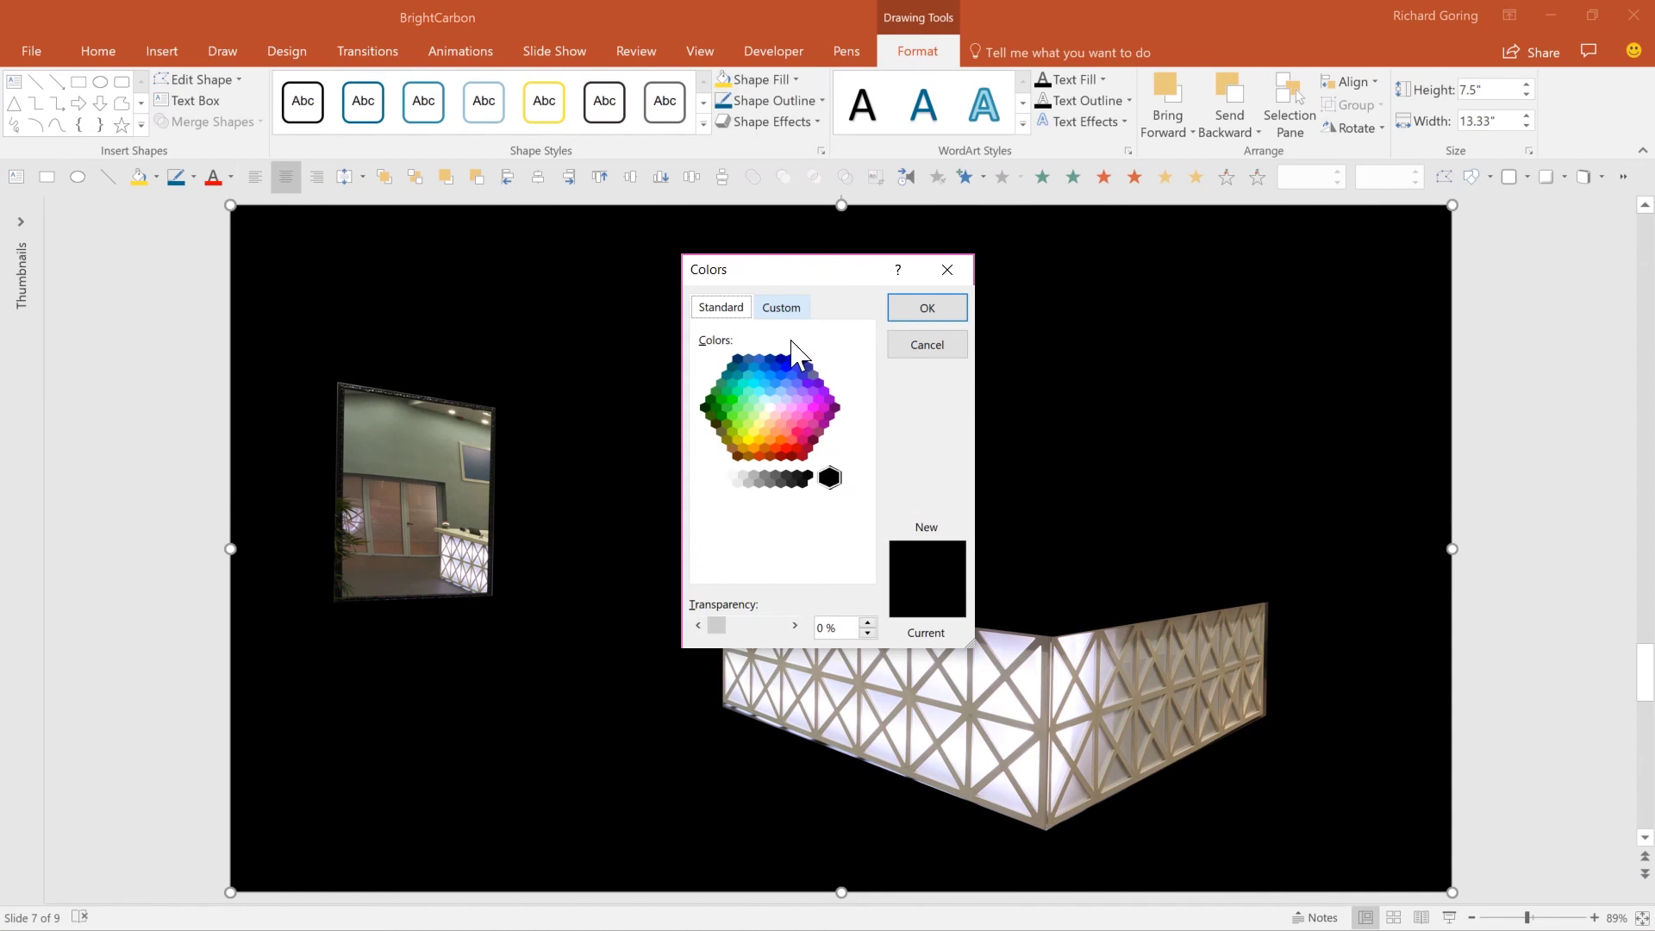
click(768, 626)
click(767, 626)
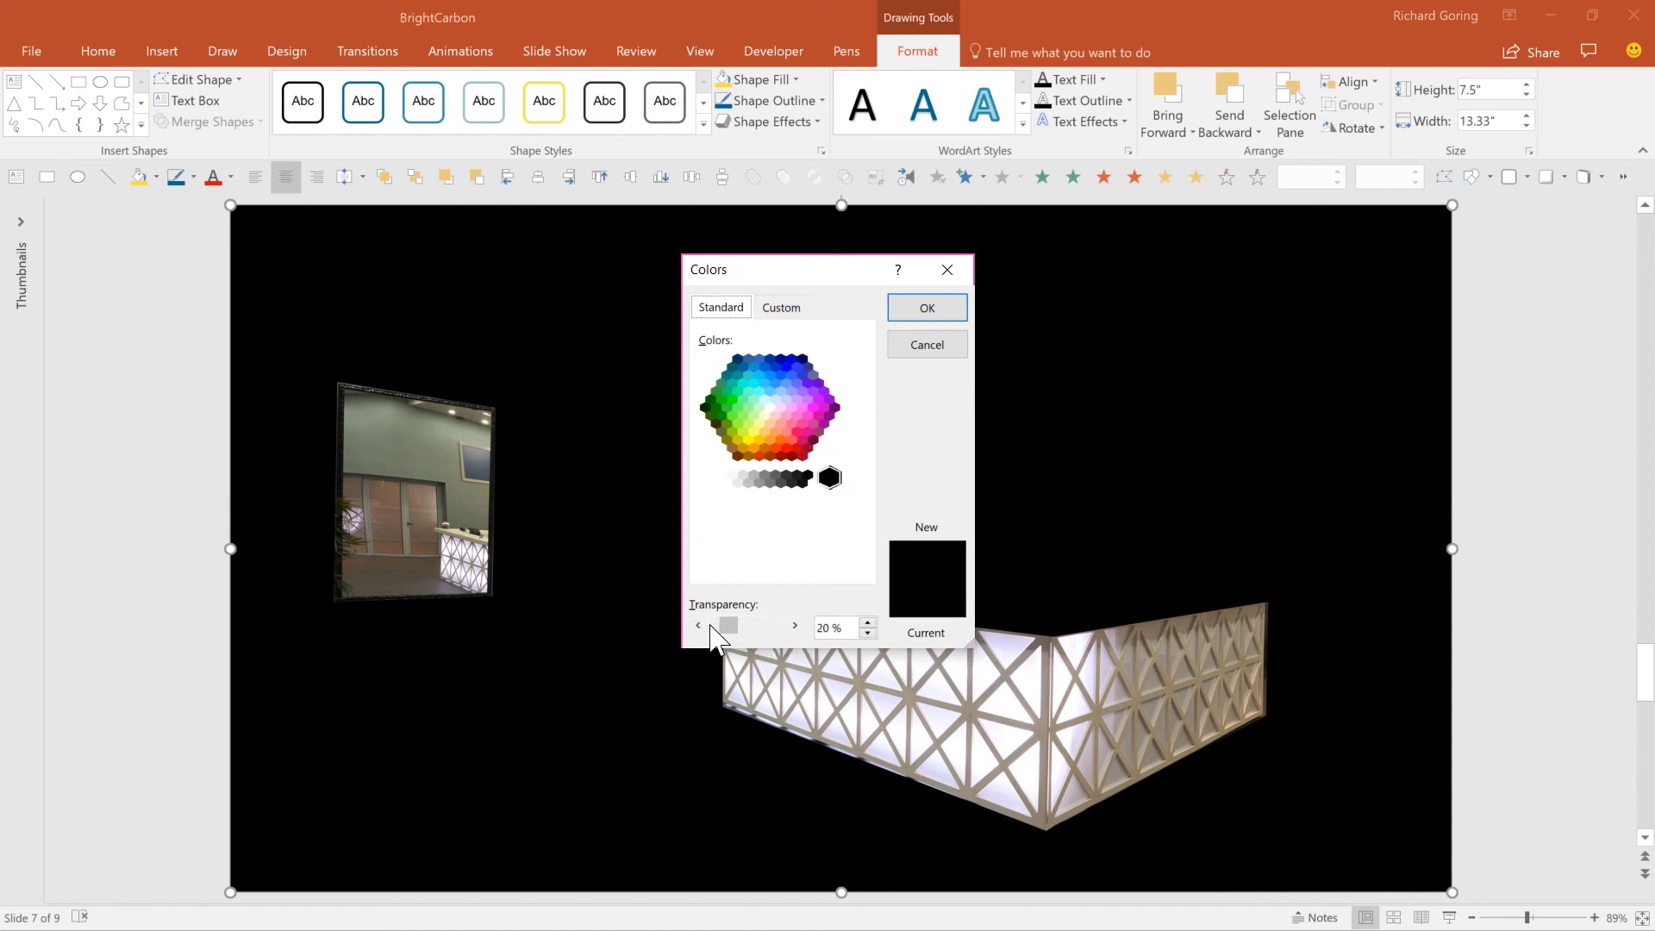
click(931, 315)
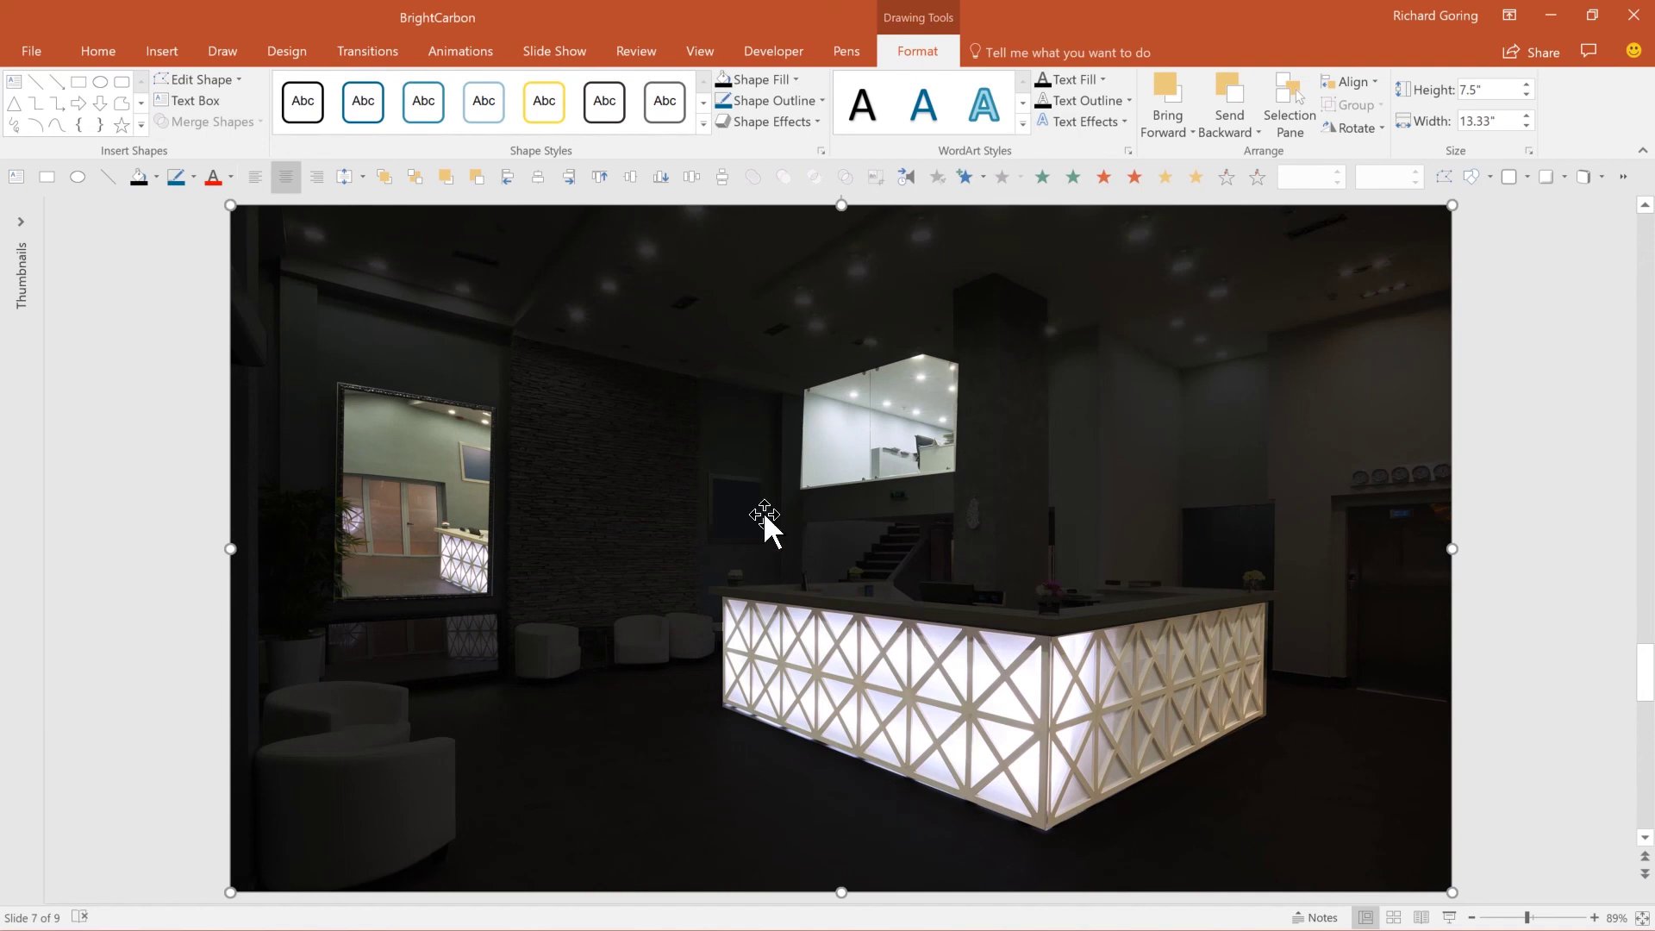
click(193, 526)
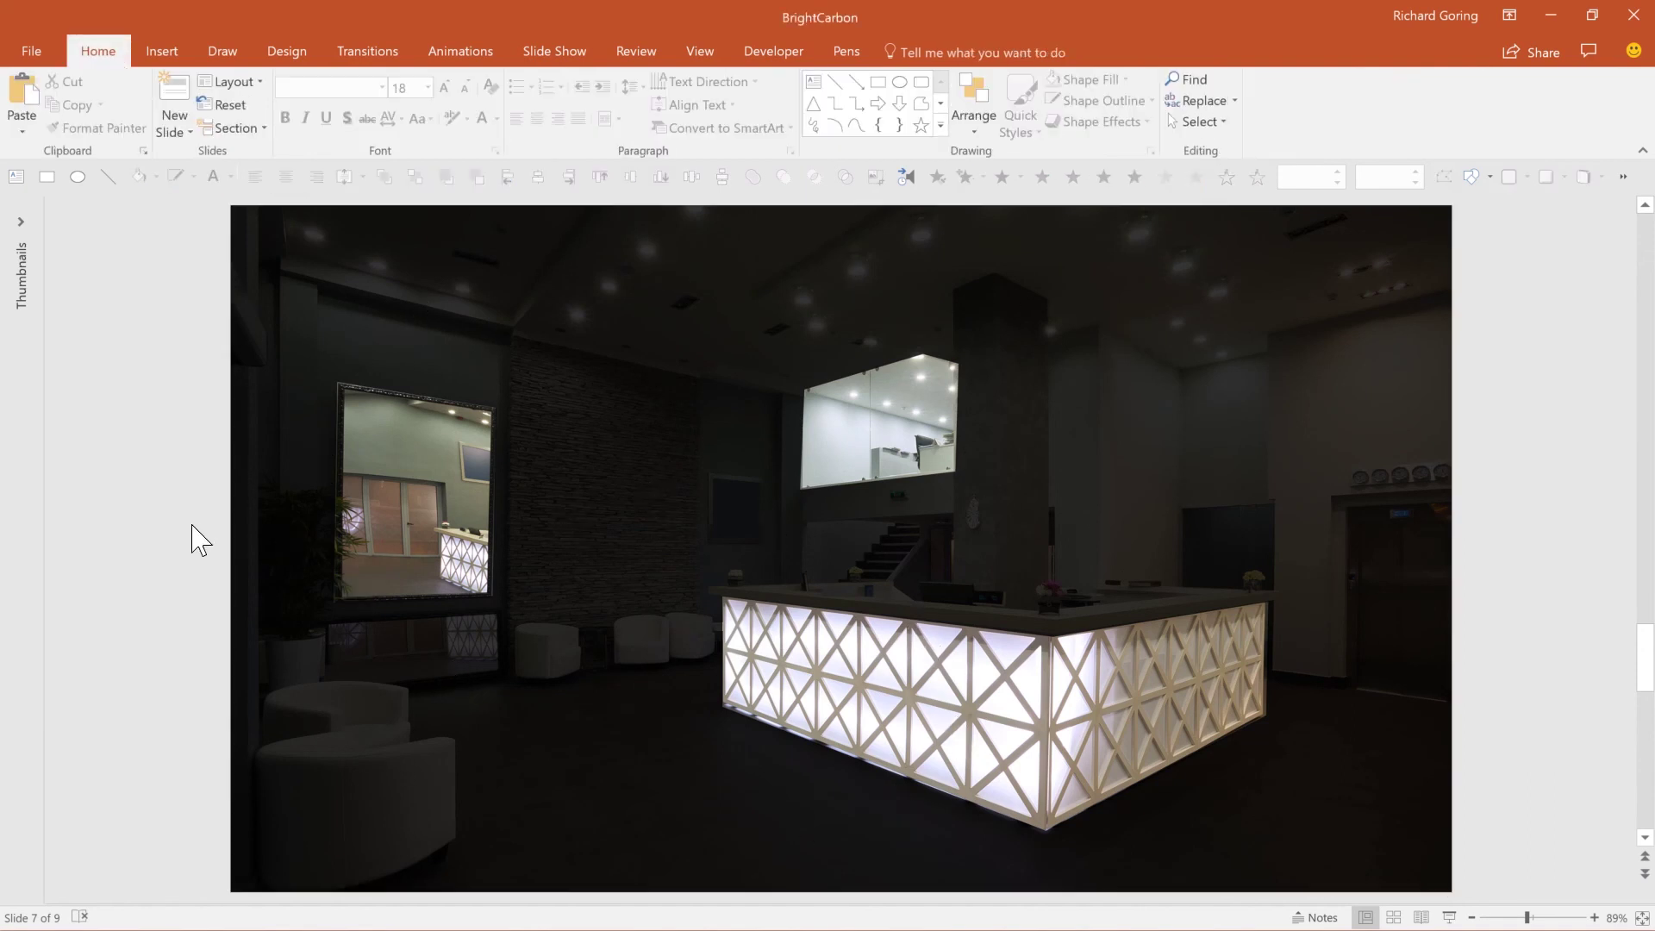